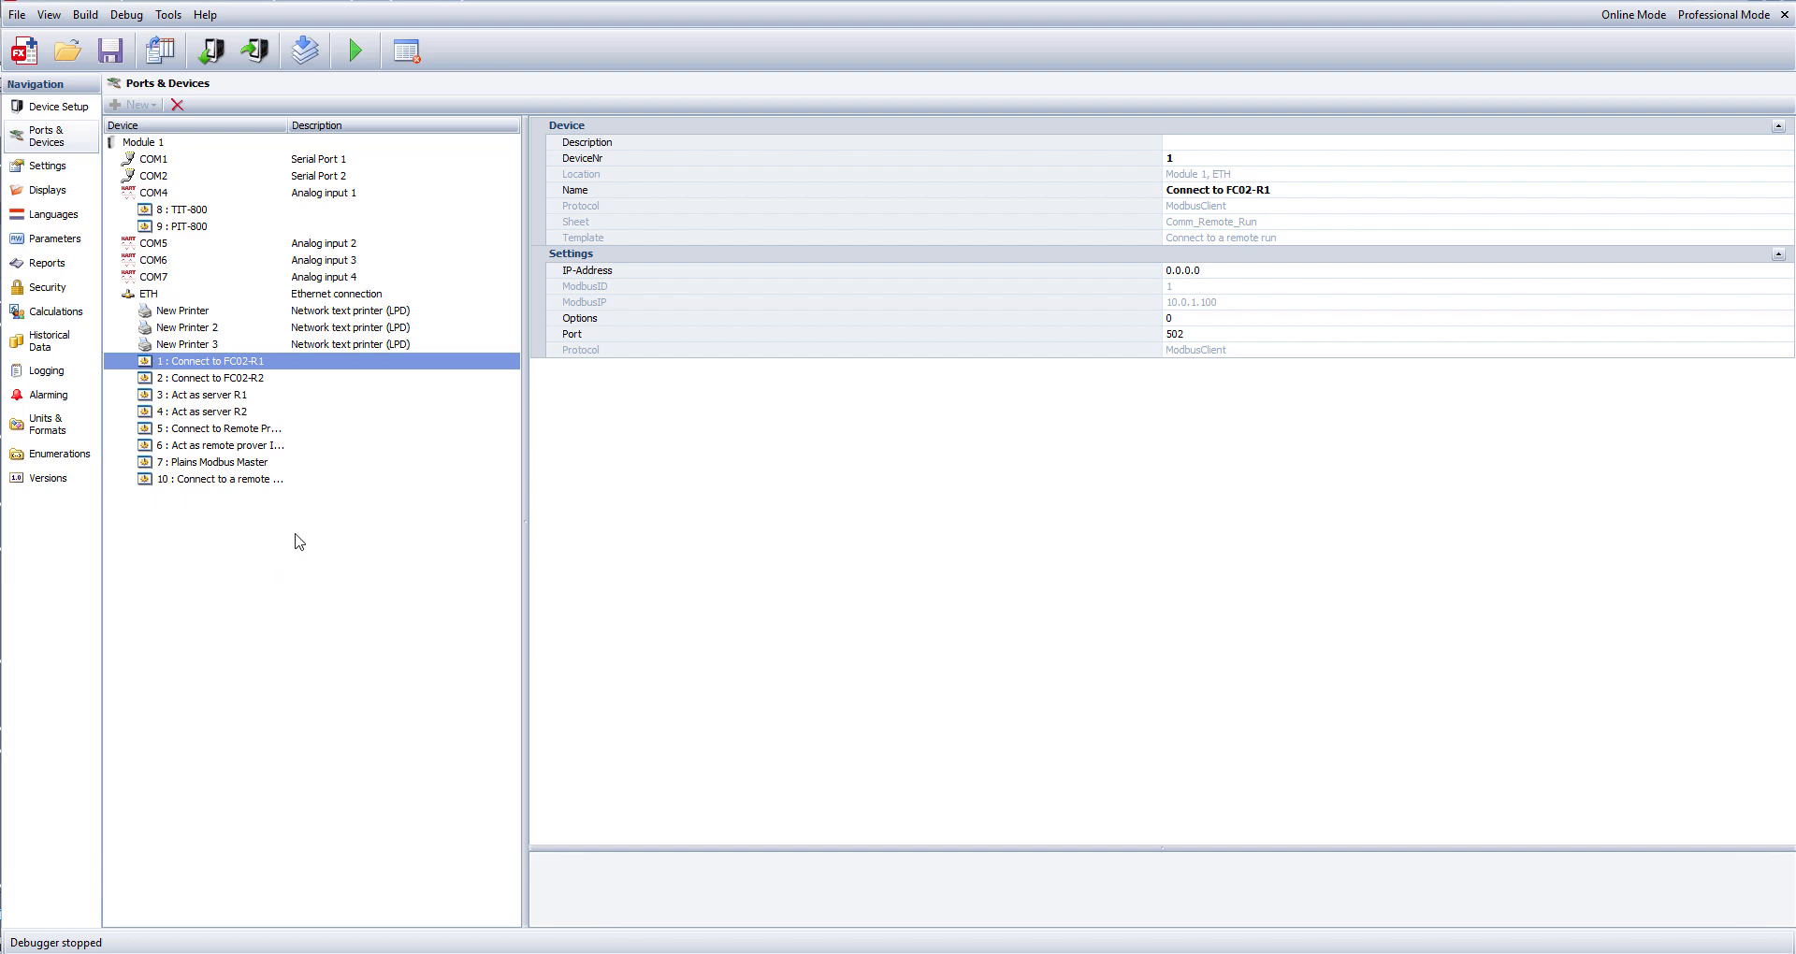
# Examine the device numbers of the Ethernet devices Connect to FC02-R1 and Connect to FC02-R2.
pyautogui.click(173, 379)
pyautogui.click(211, 363)
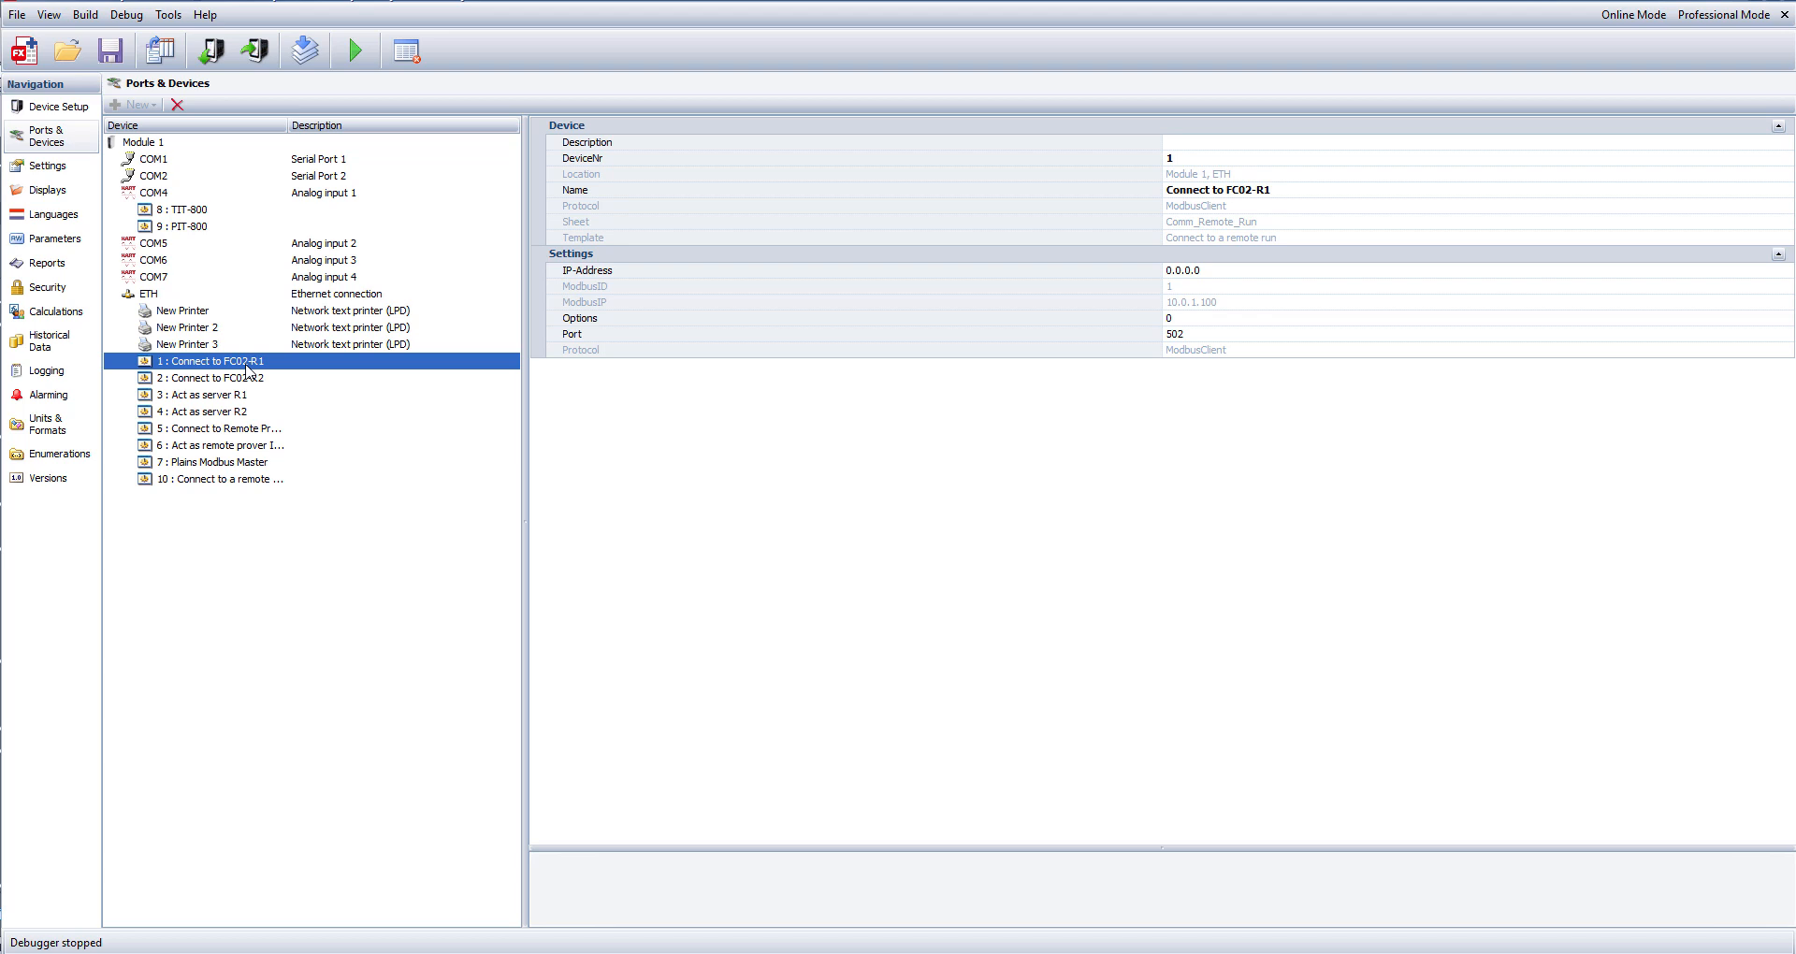
pyautogui.click(269, 378)
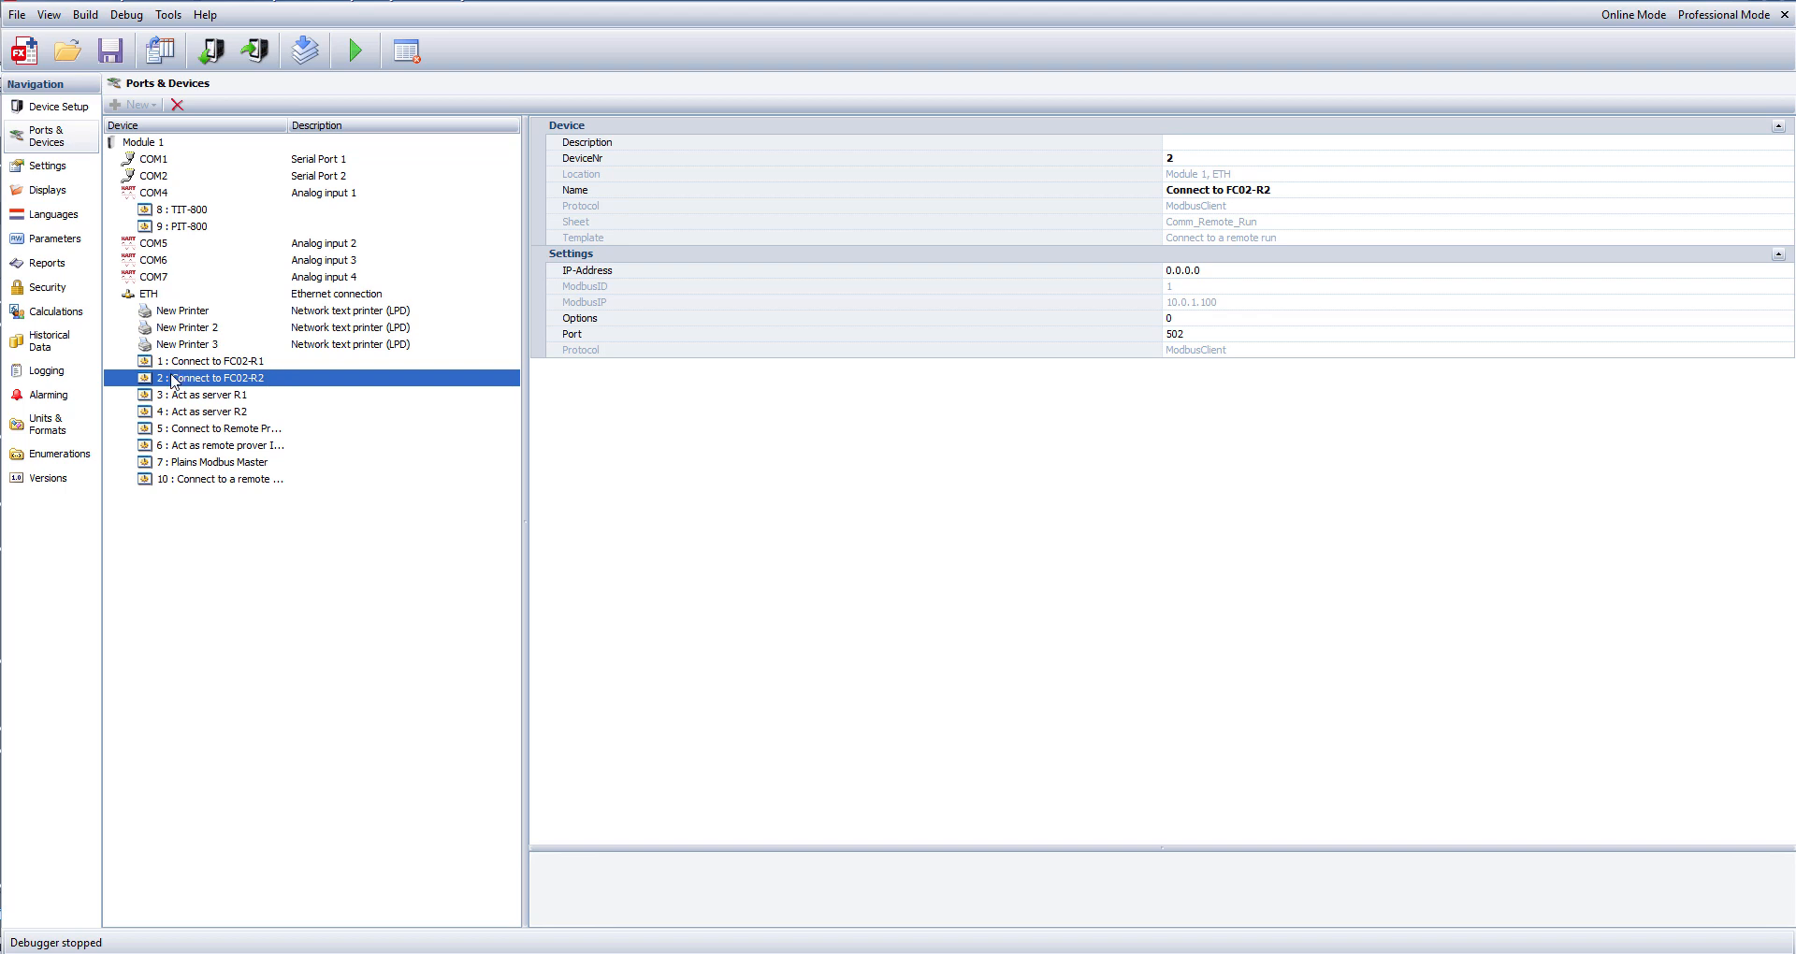
pyautogui.click(1205, 158)
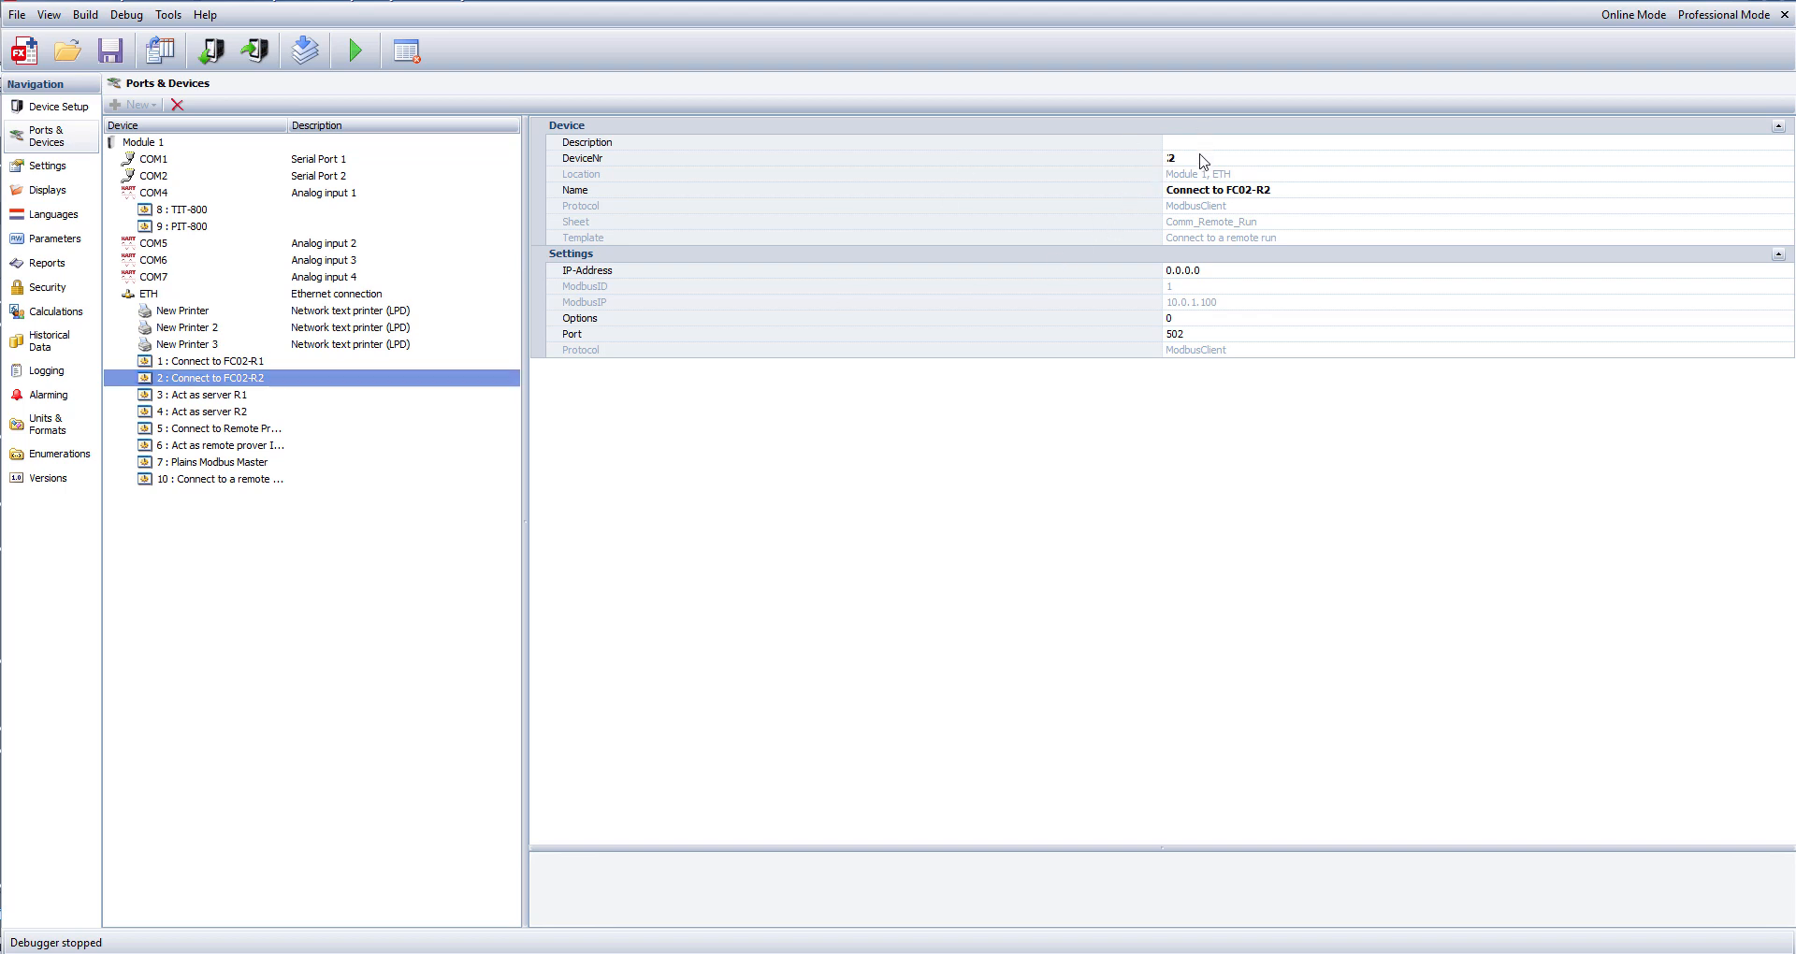
pyautogui.click(271, 524)
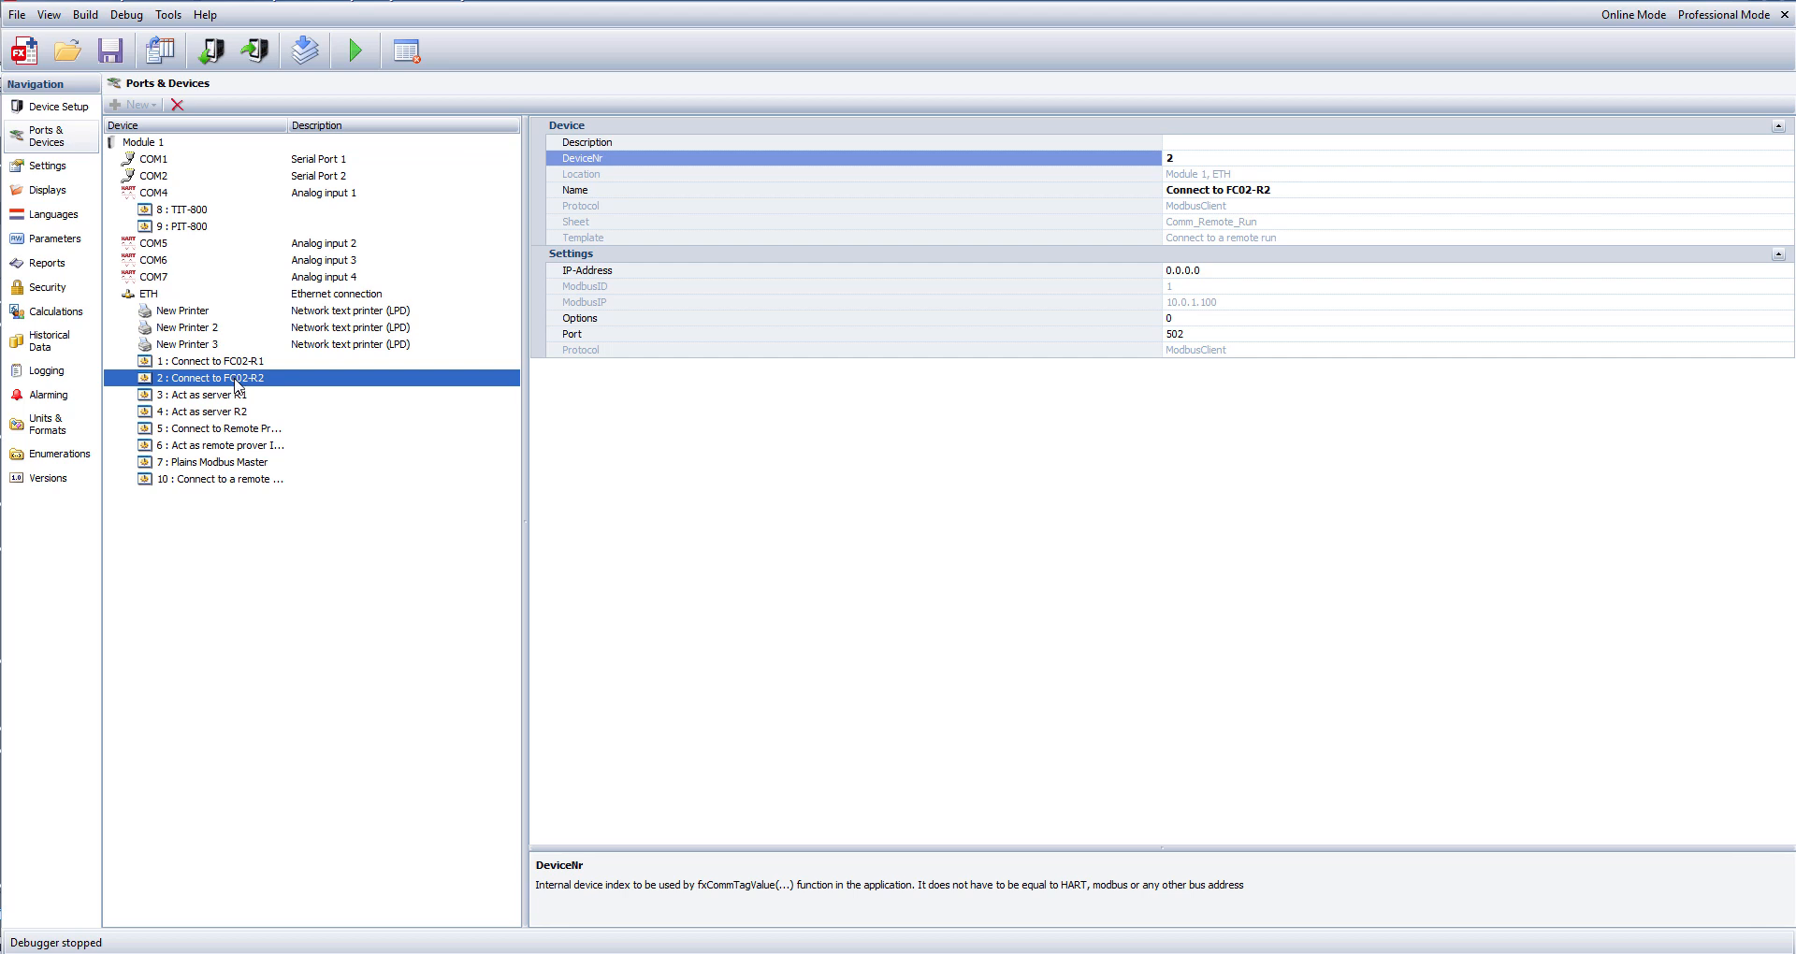
pyautogui.click(233, 362)
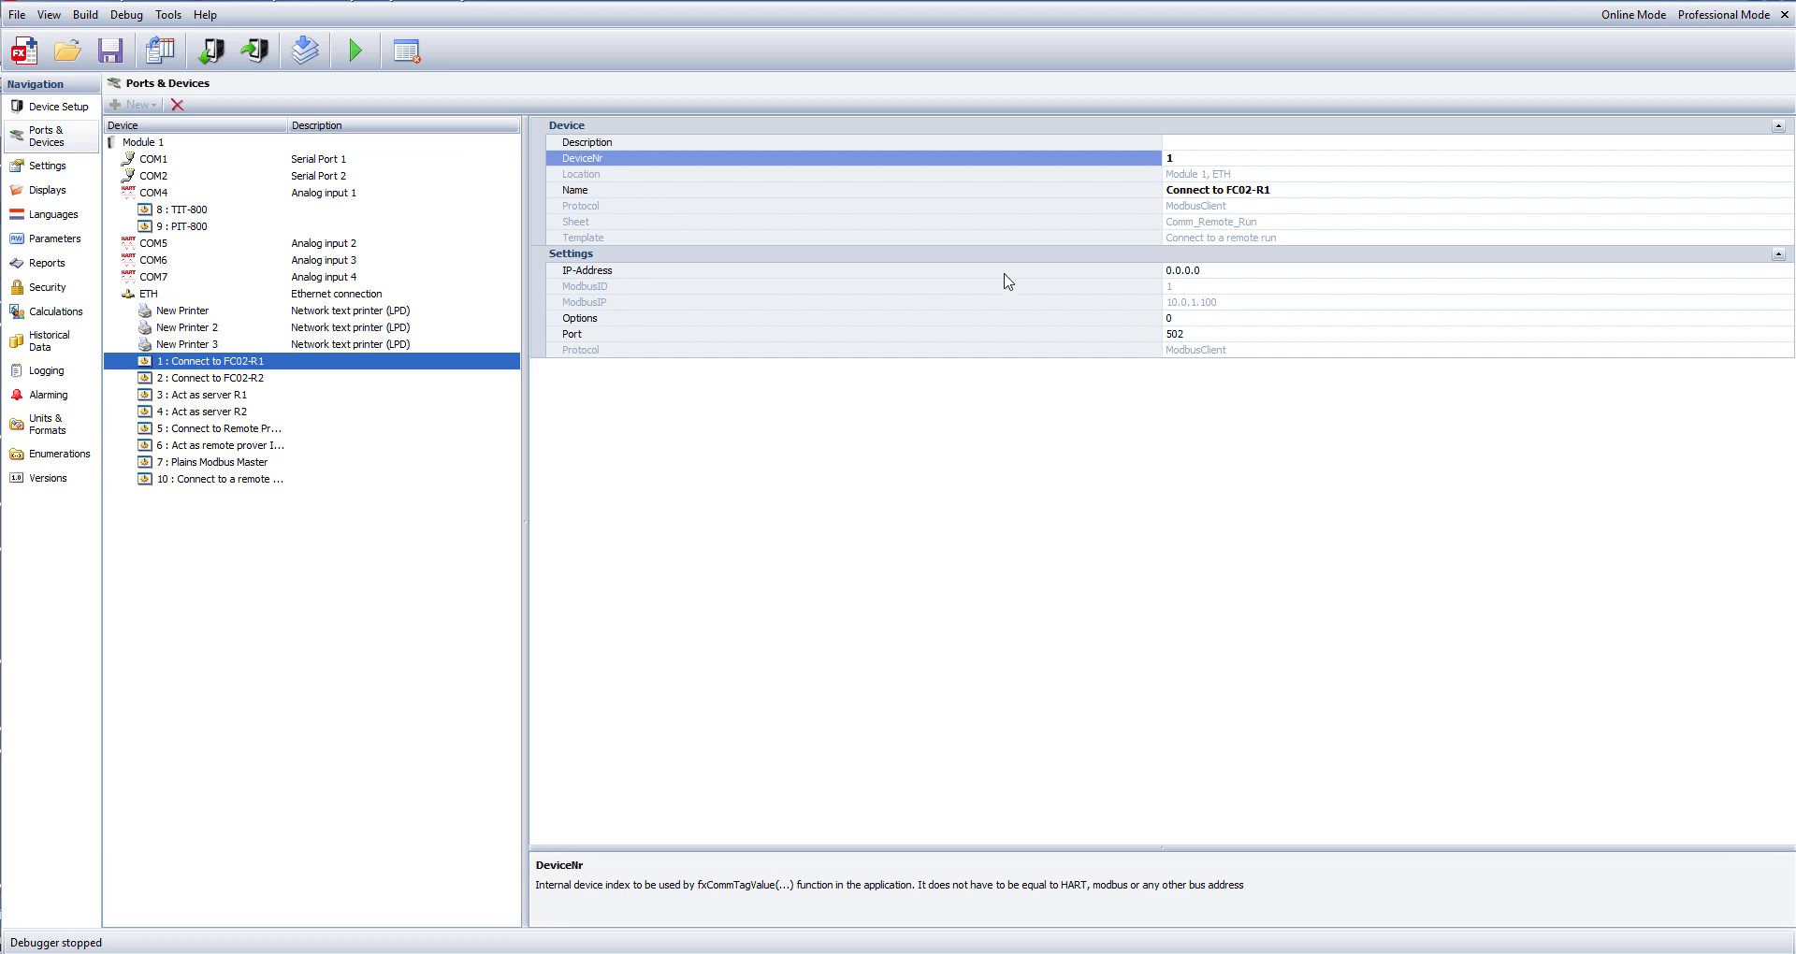
pyautogui.click(1189, 159)
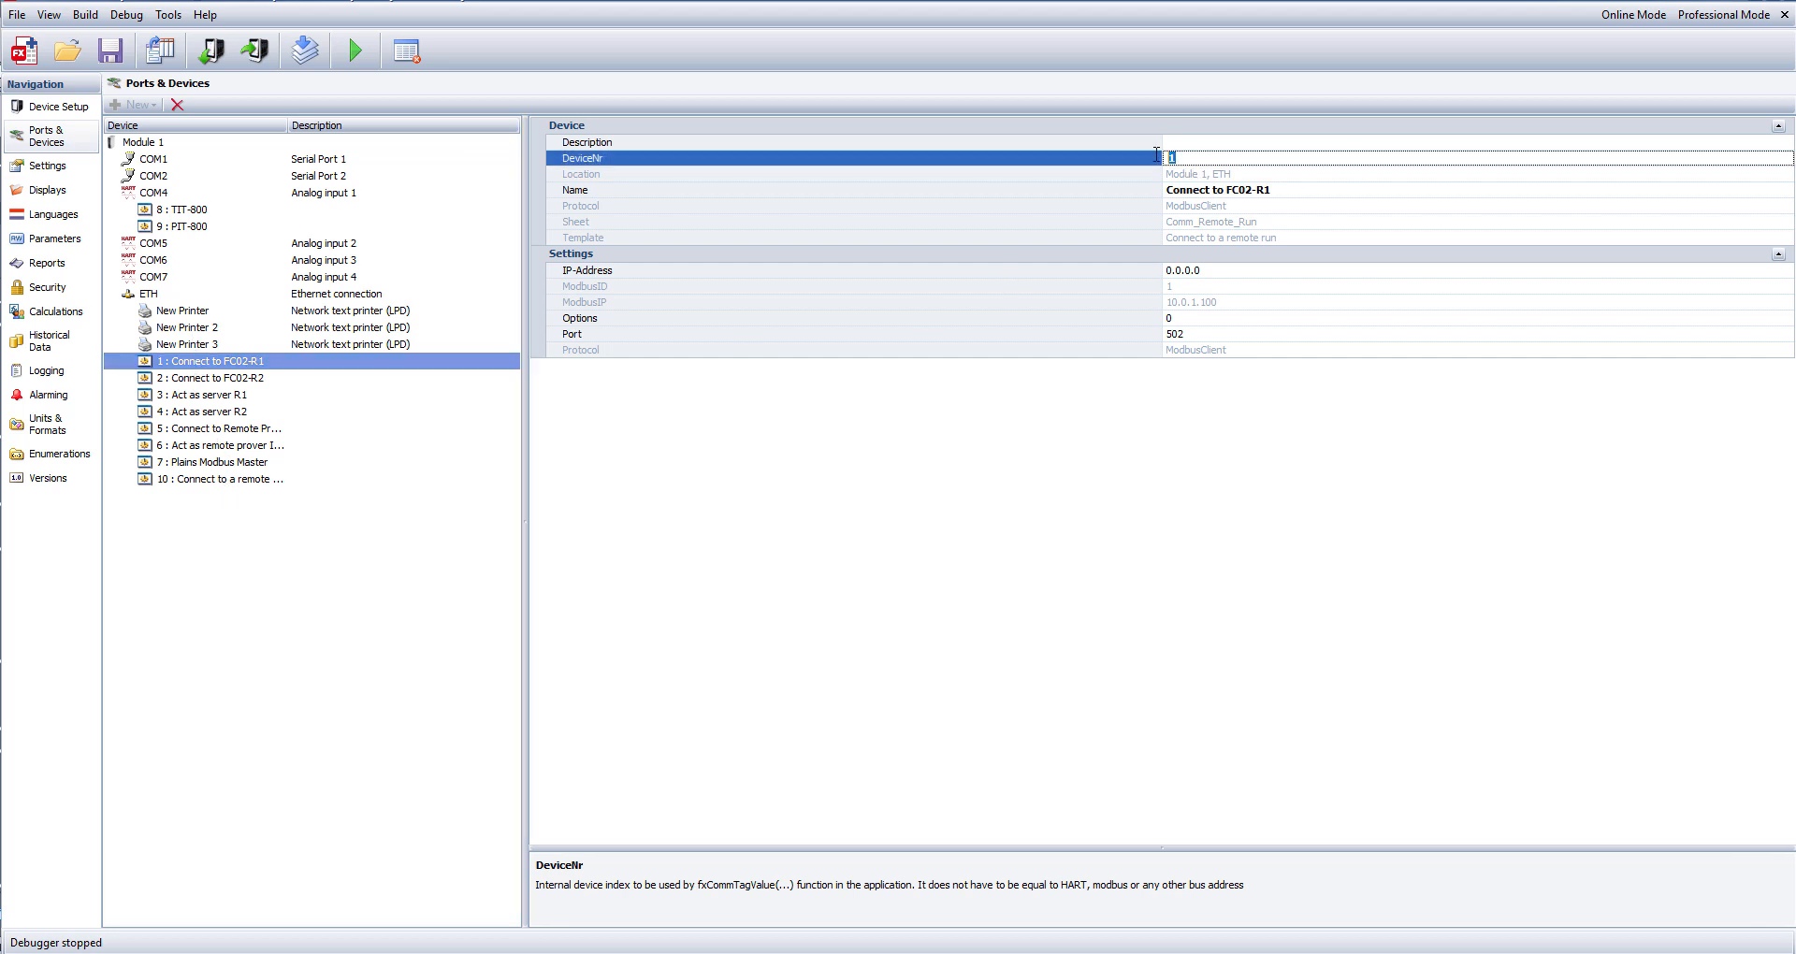
pyautogui.click(1121, 494)
# Create a new write value in the calculations, using the Set On Condition type.
pyautogui.click(58, 314)
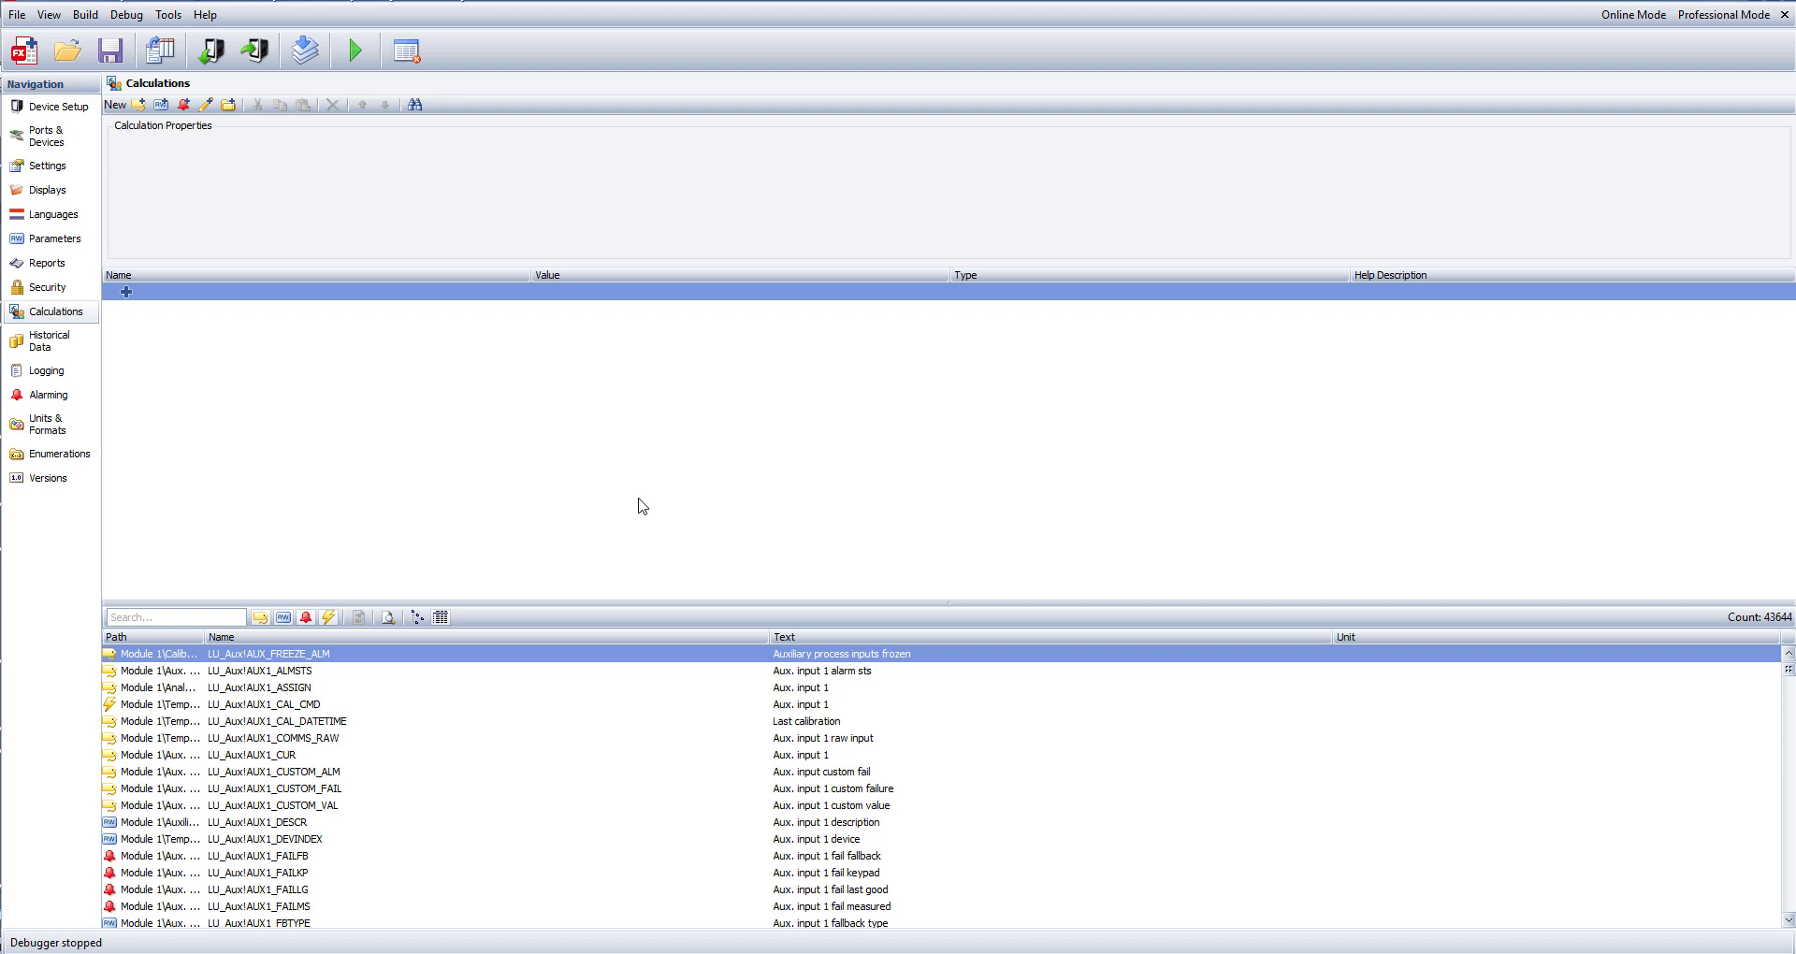
pyautogui.click(207, 105)
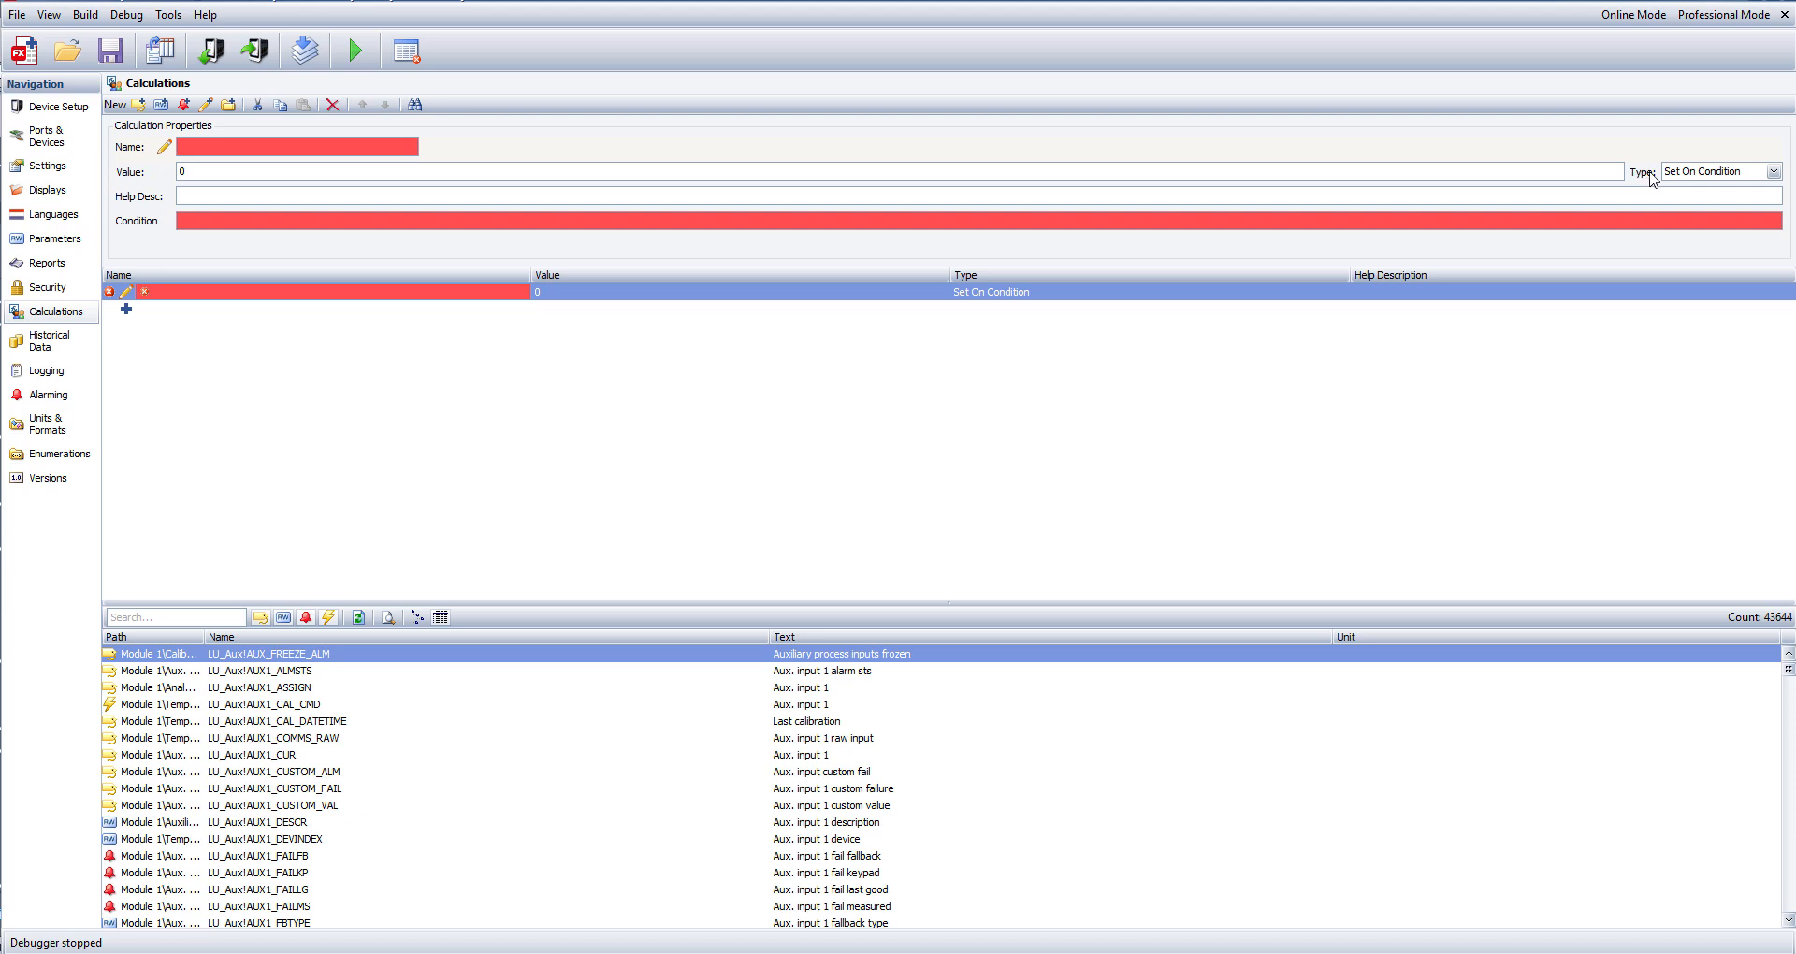
pyautogui.click(1683, 173)
pyautogui.click(1705, 193)
pyautogui.click(199, 174)
pyautogui.click(460, 441)
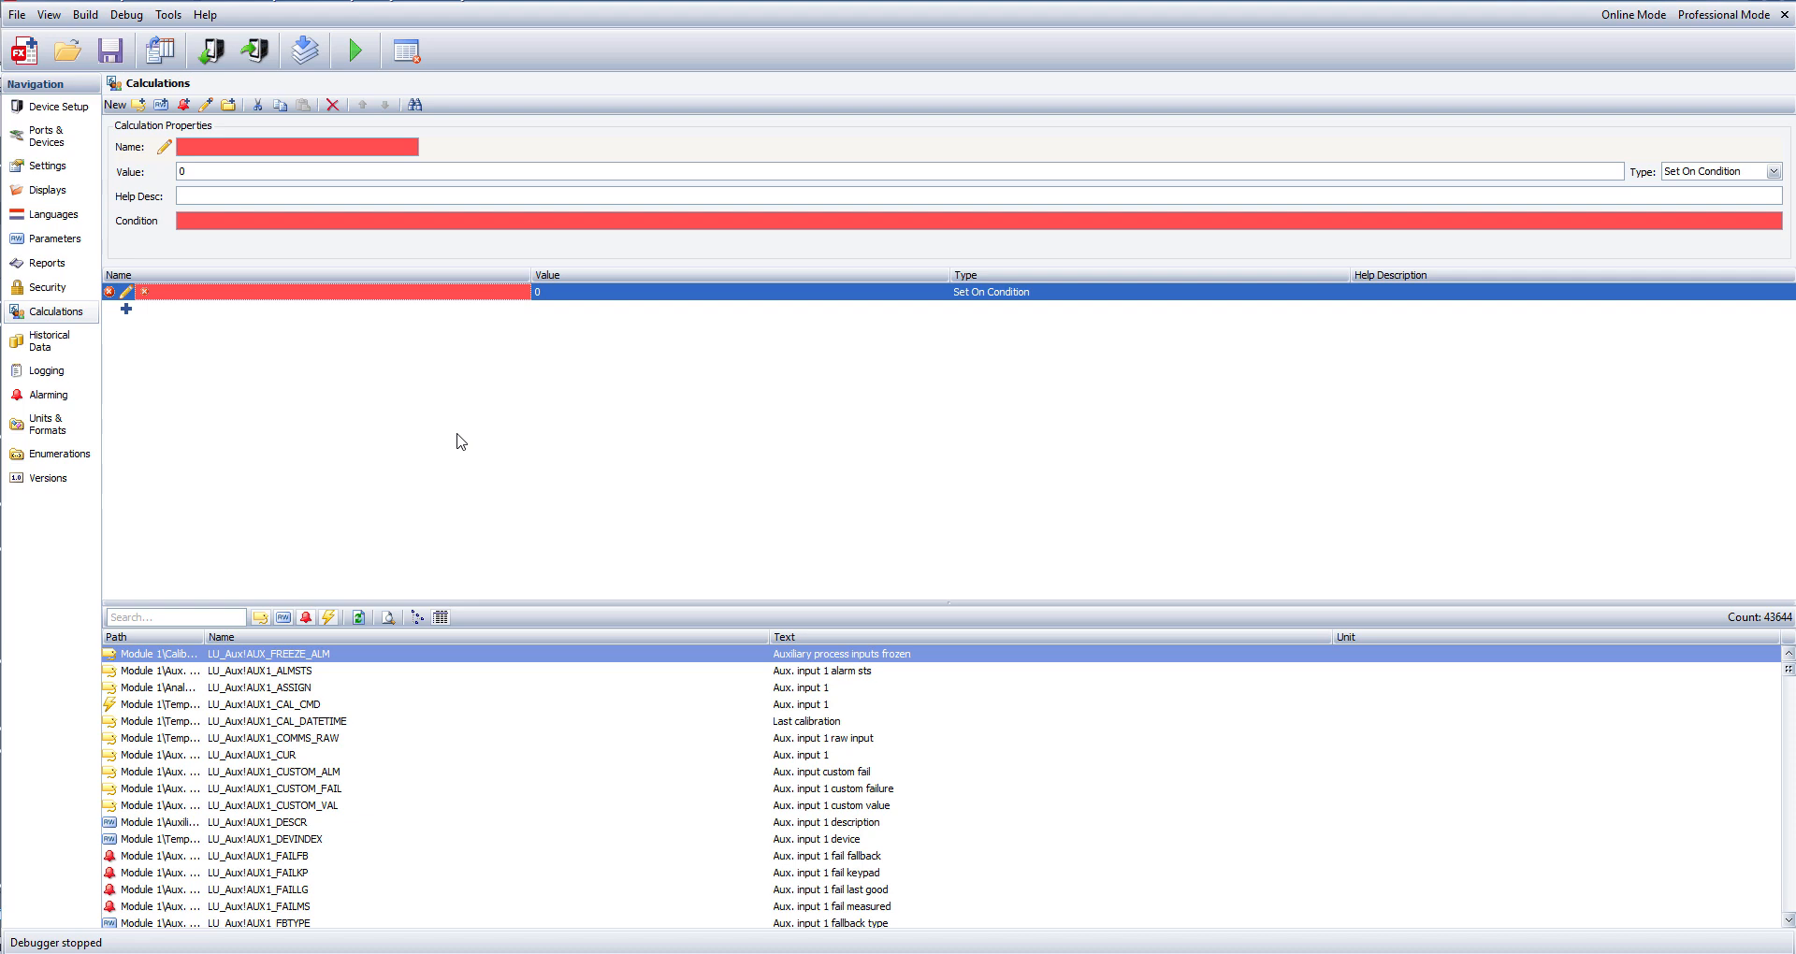
# Find the CUSTOM_VAL tags and assign LU_Run1!RUN1_TT_CUSTOM_VAL as the write value's name.
pyautogui.click(179, 617)
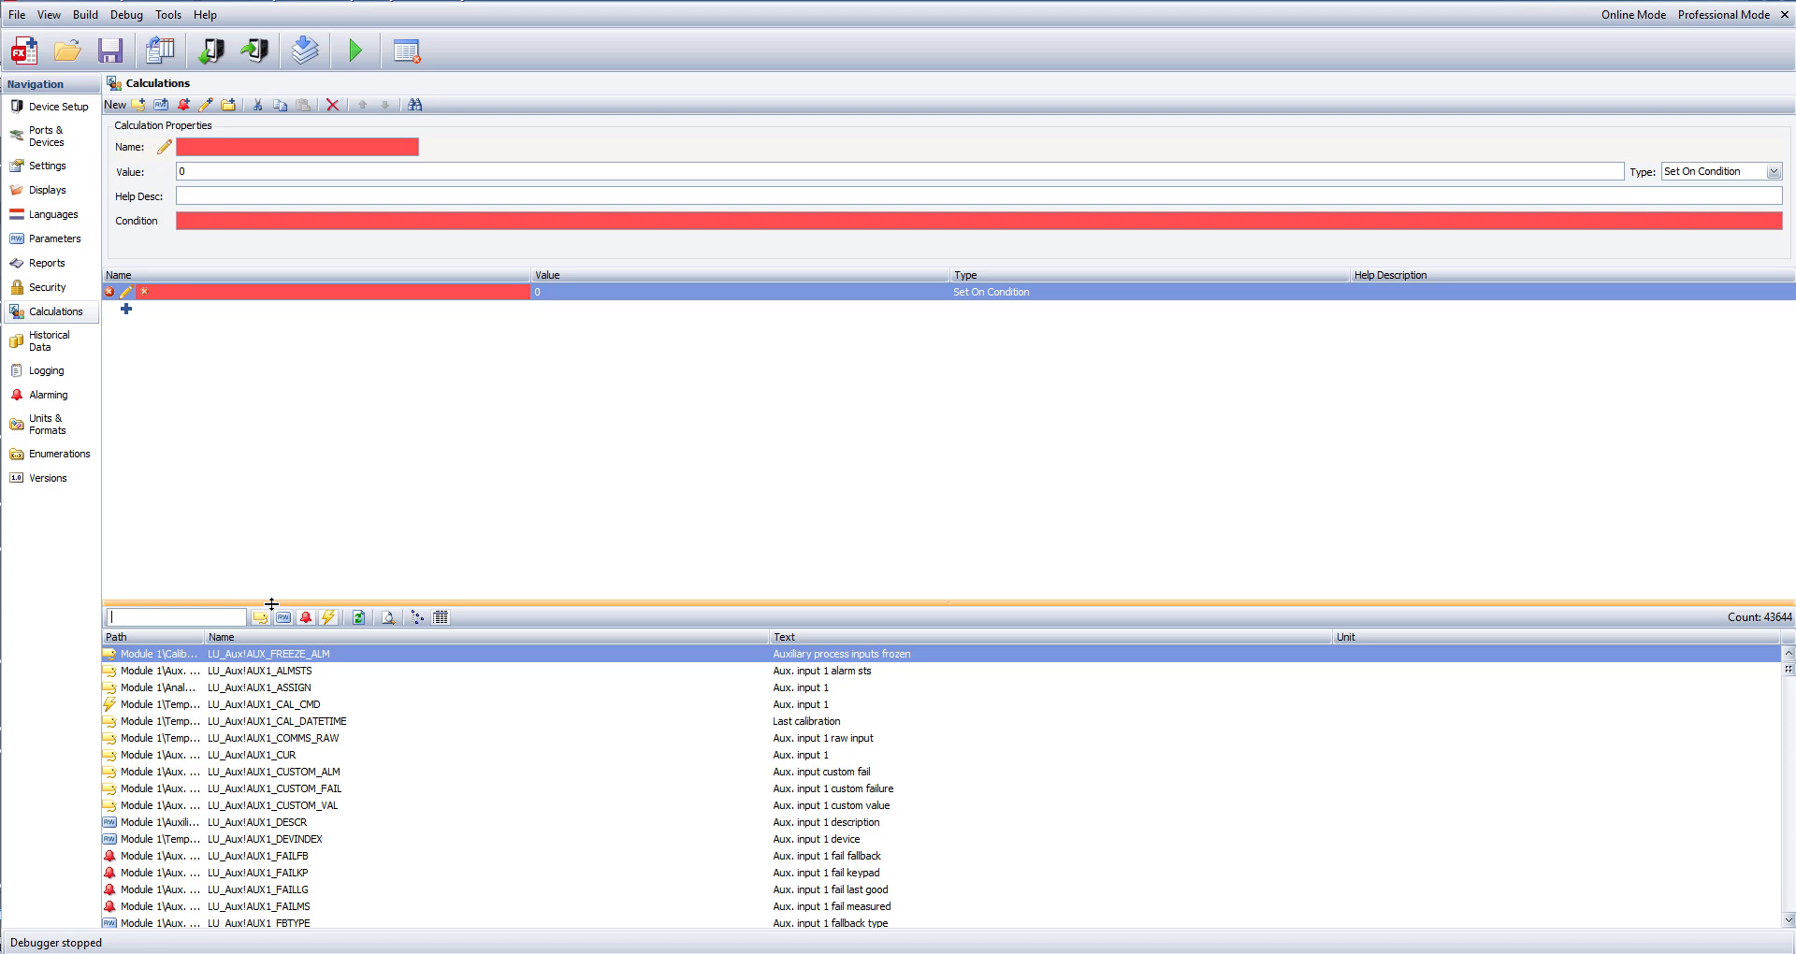
pyautogui.write('CUSTOM_VAL')
pyautogui.press('Return')
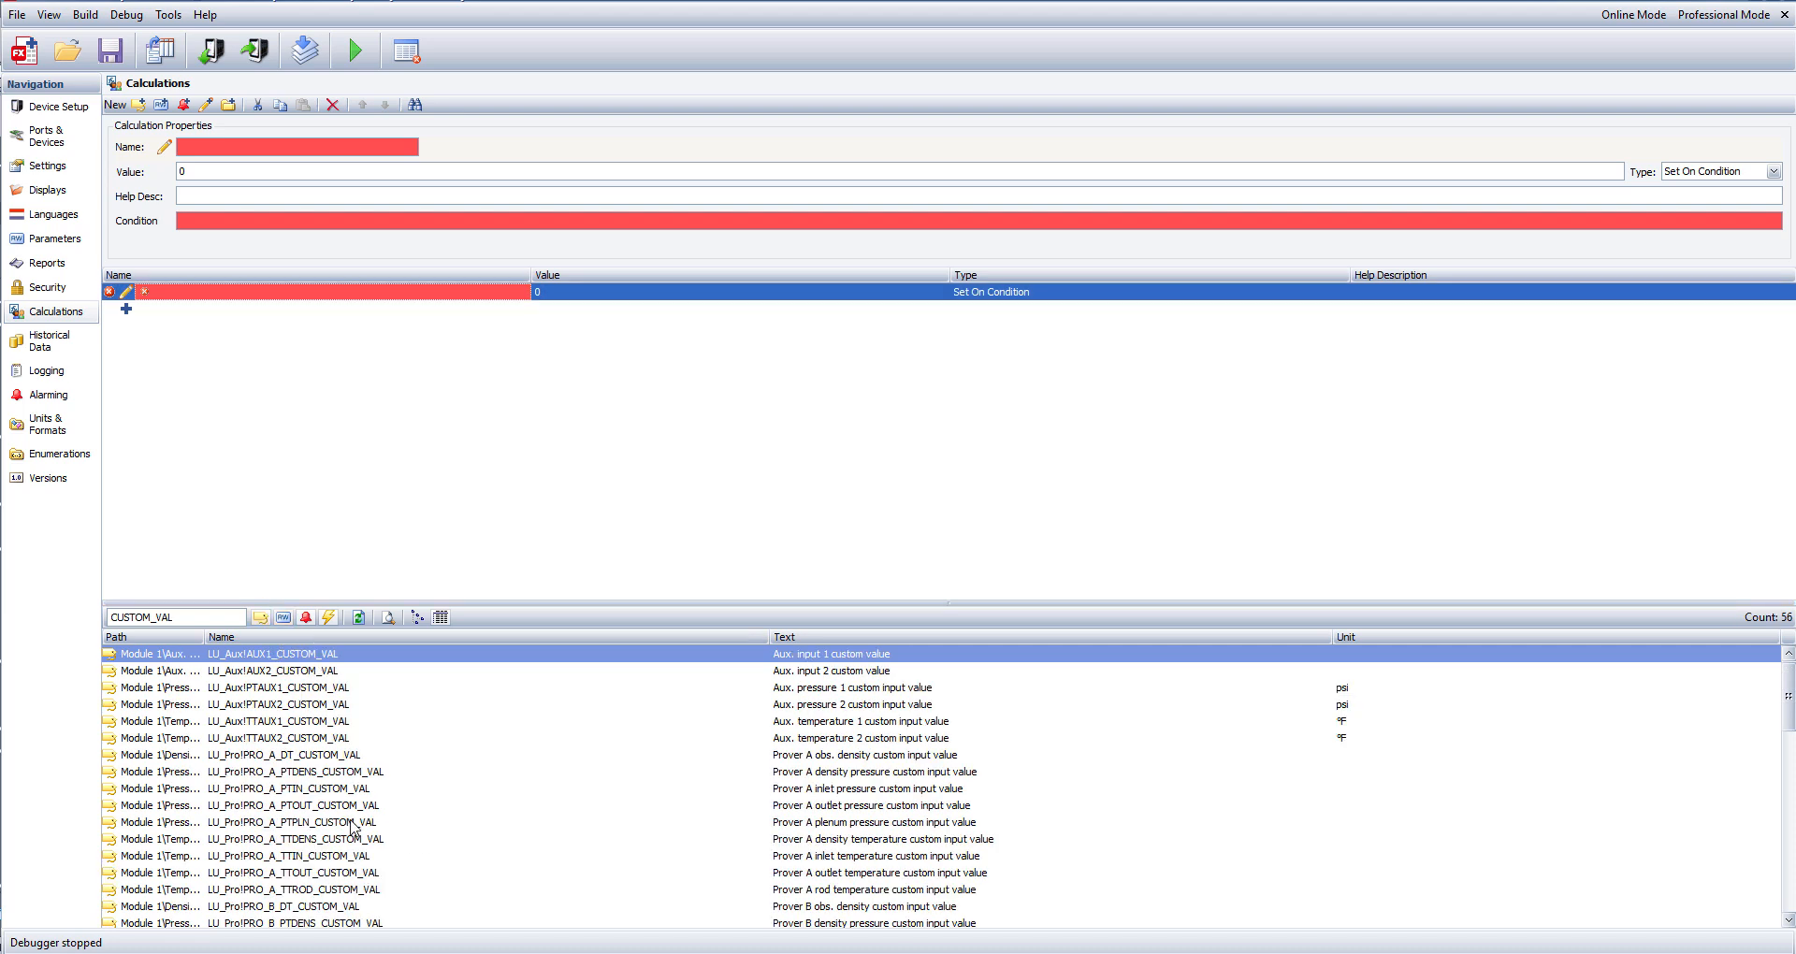
pyautogui.scroll(-7, 364, 762)
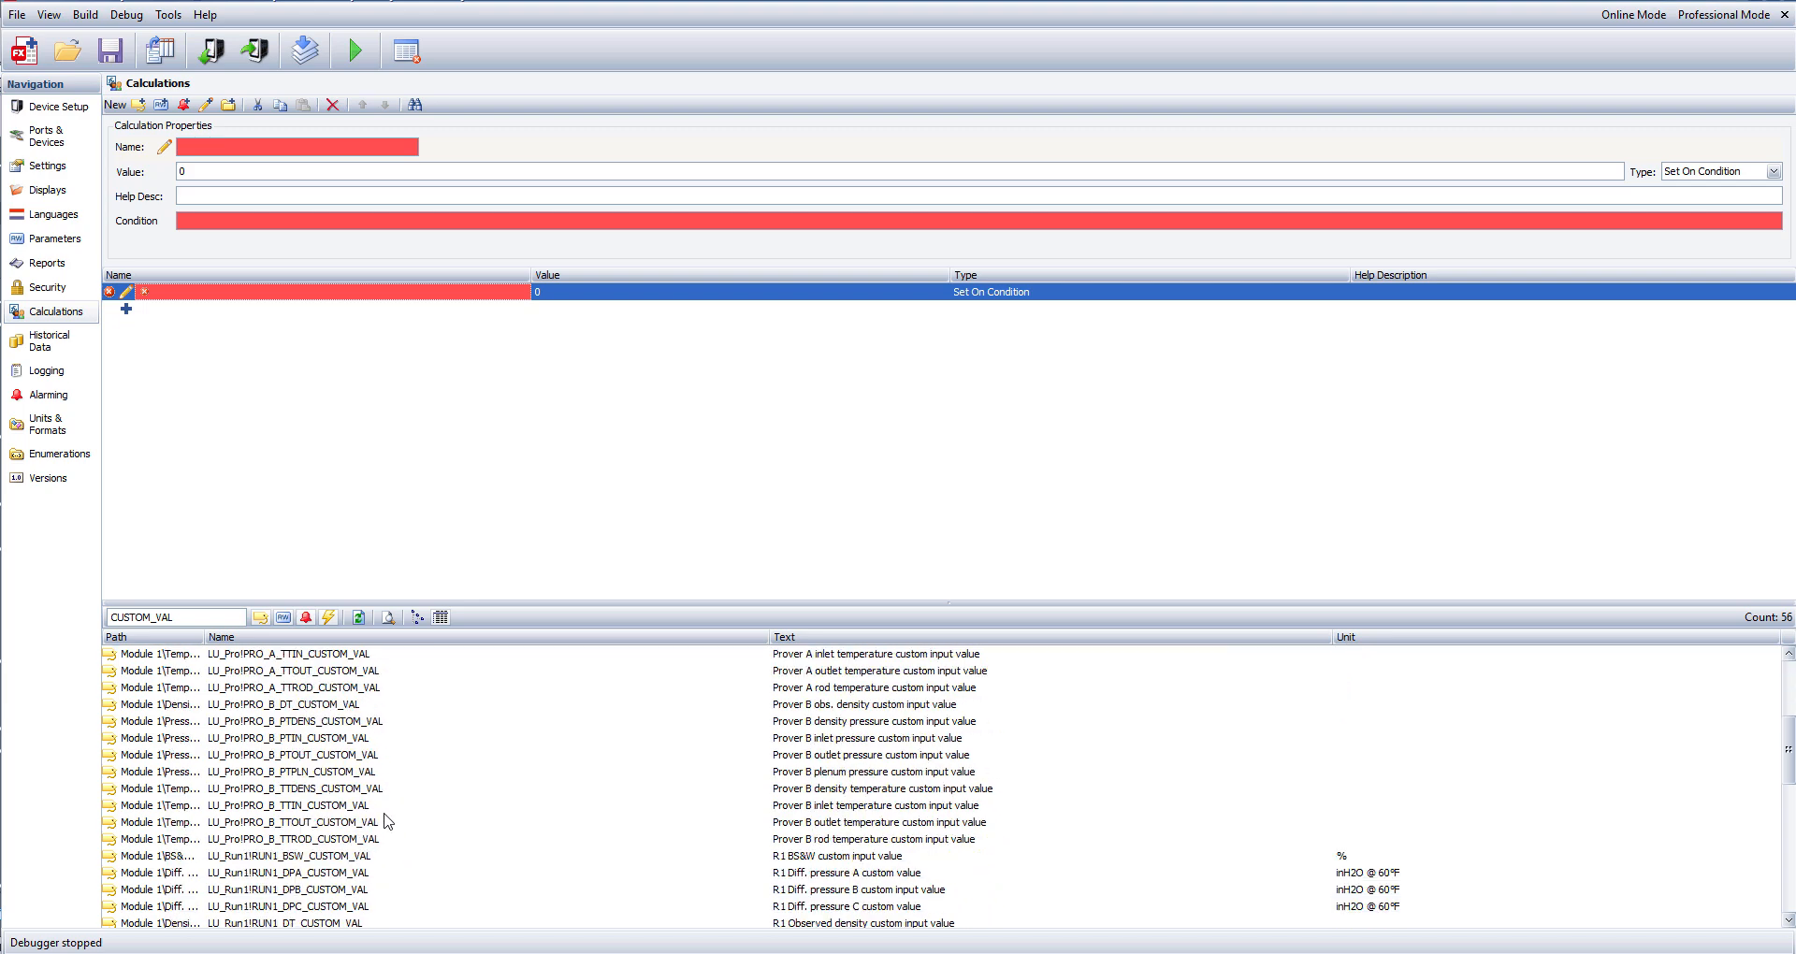
pyautogui.scroll(-6, 388, 821)
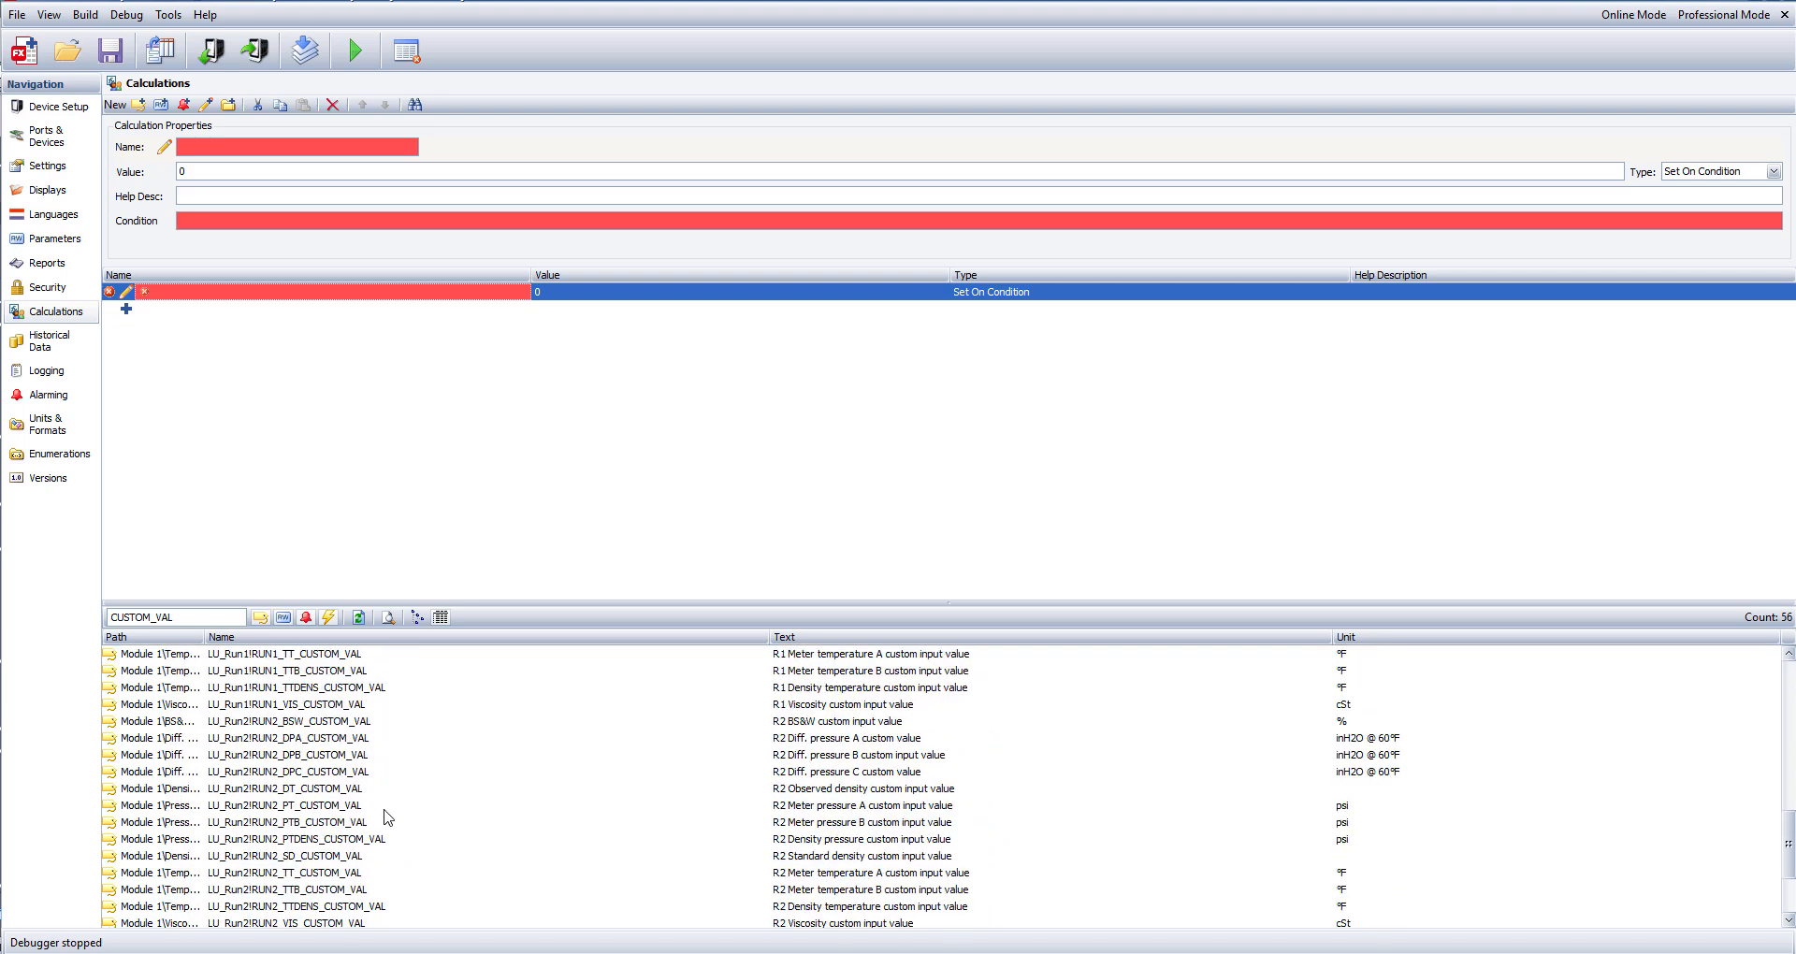
pyautogui.scroll(5, 388, 819)
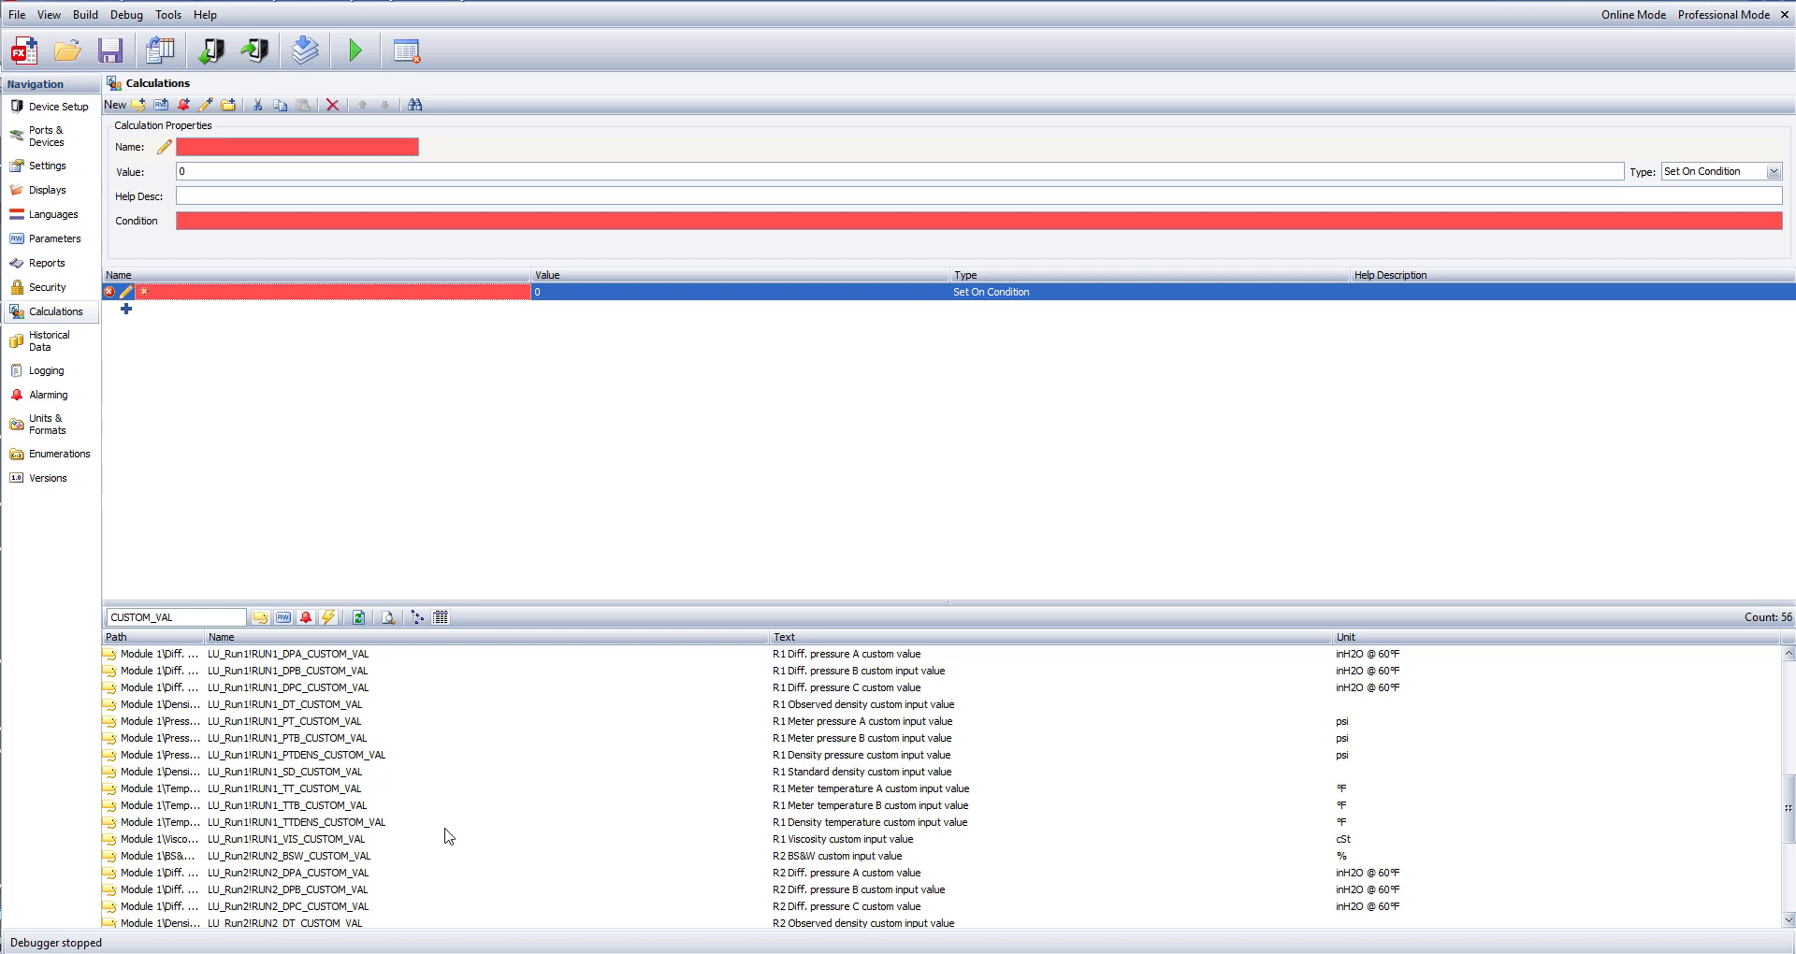
pyautogui.click(310, 790)
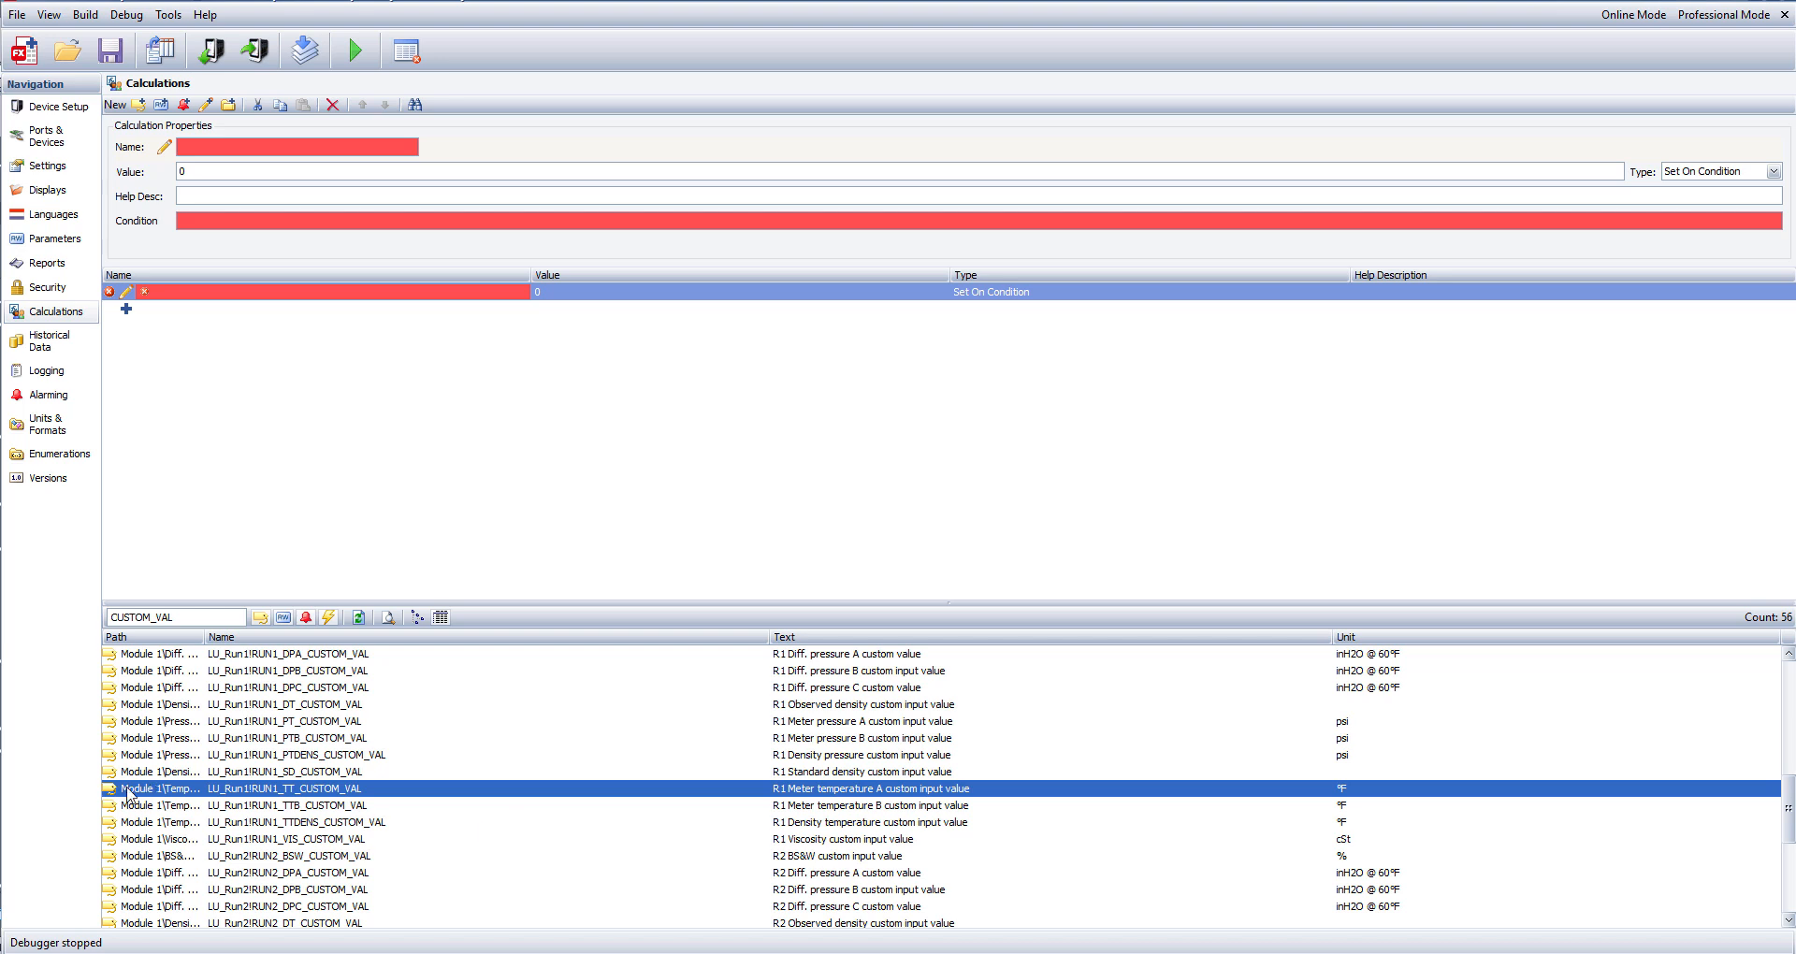
pyautogui.moveTo(128, 790); pyautogui.dragTo(230, 146)
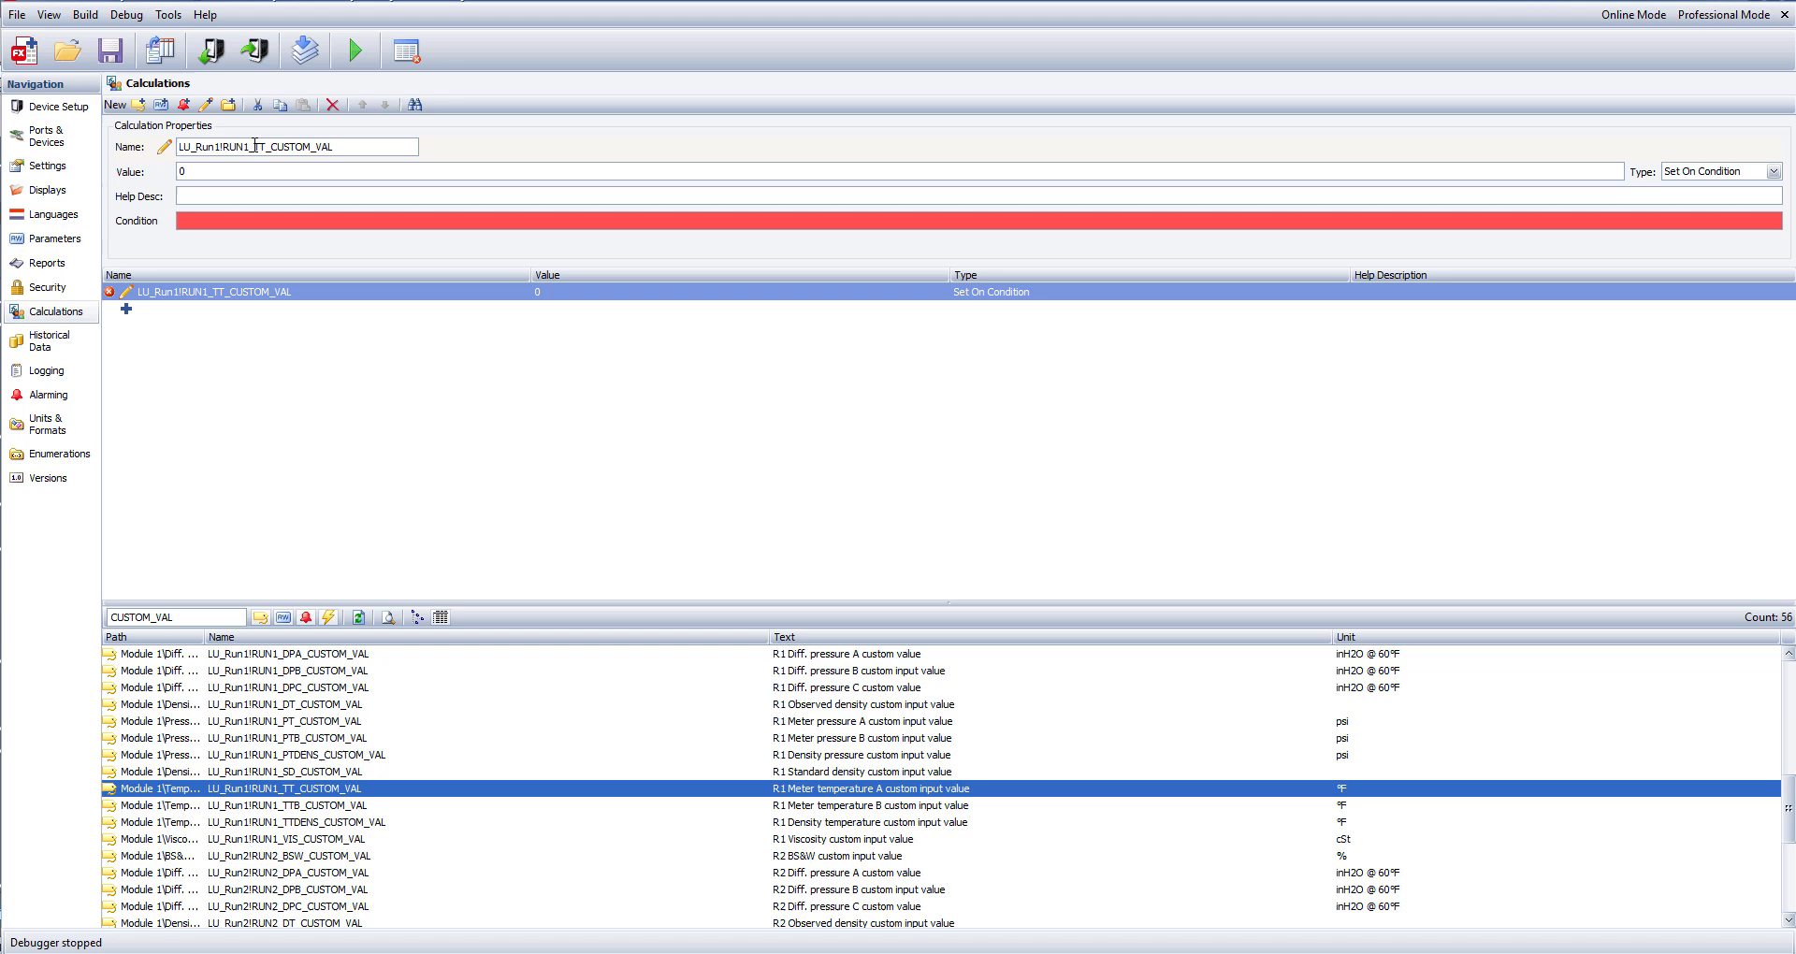
# Set the write value's source to the meter temperature tag dev1_Comm_Remote_Run!DISP_TT_CUR from the Remote_Run (dev 1) device.
pyautogui.click(208, 172)
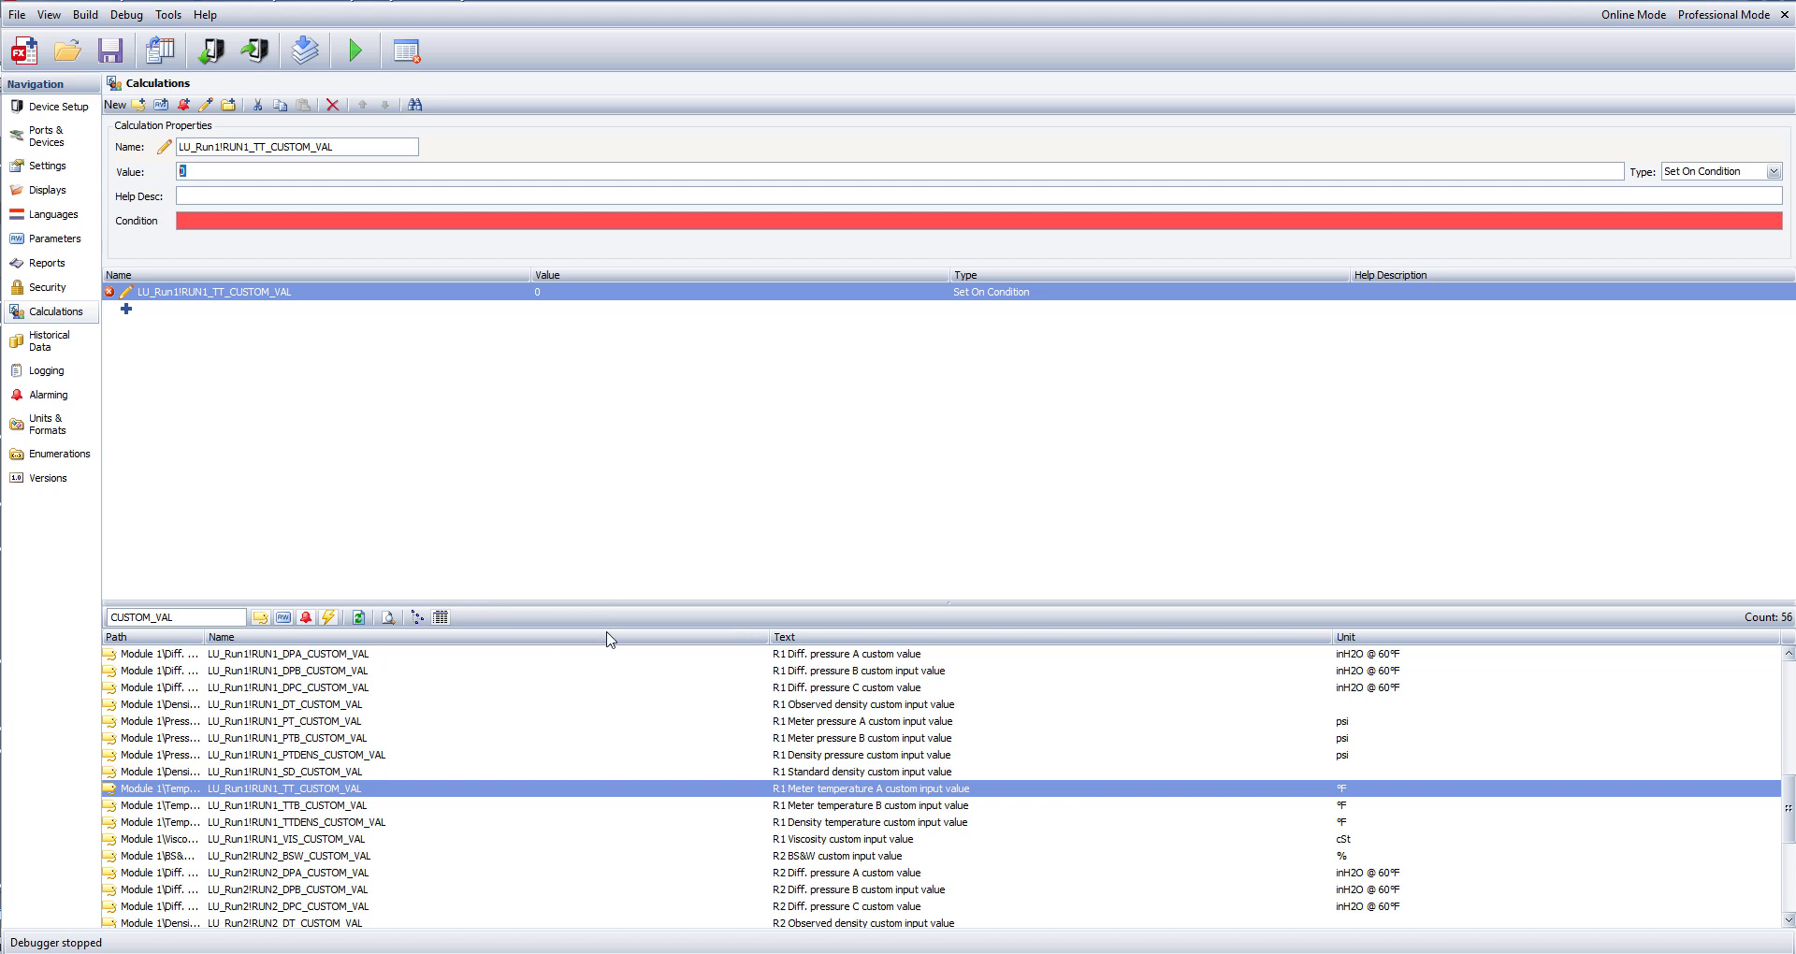
pyautogui.click(418, 618)
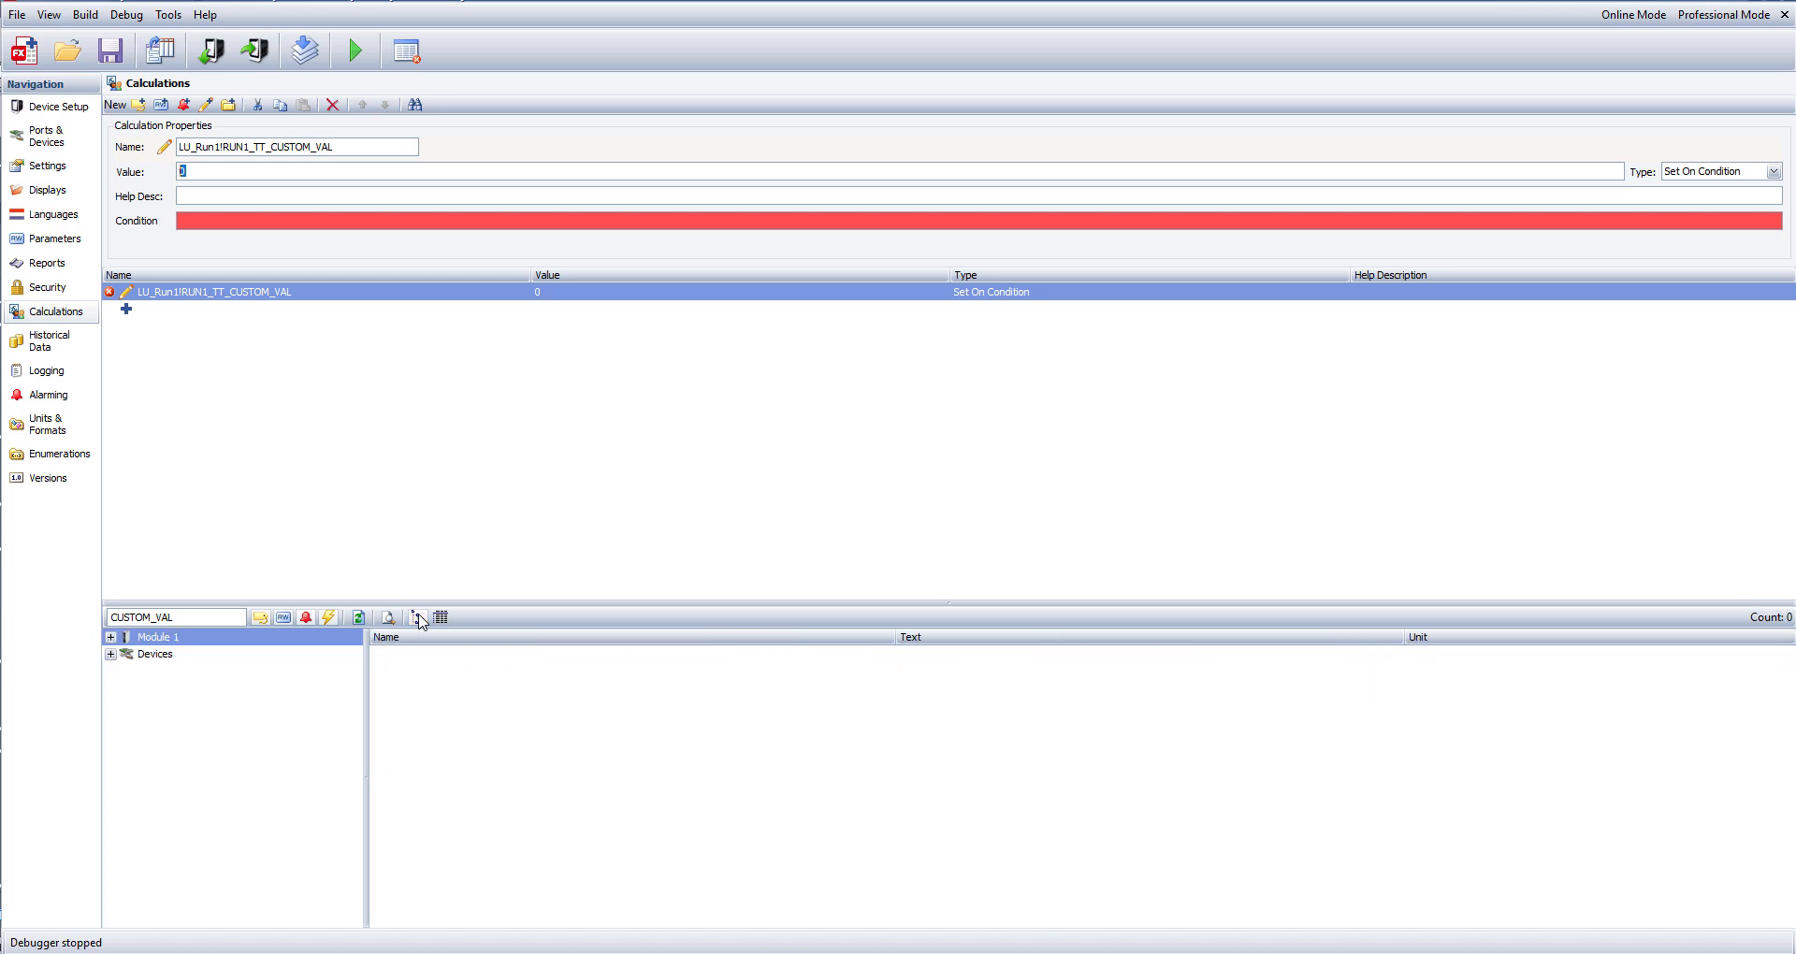
pyautogui.moveTo(187, 621); pyautogui.dragTo(10, 613)
pyautogui.press('BackSpace')
pyautogui.click(262, 789)
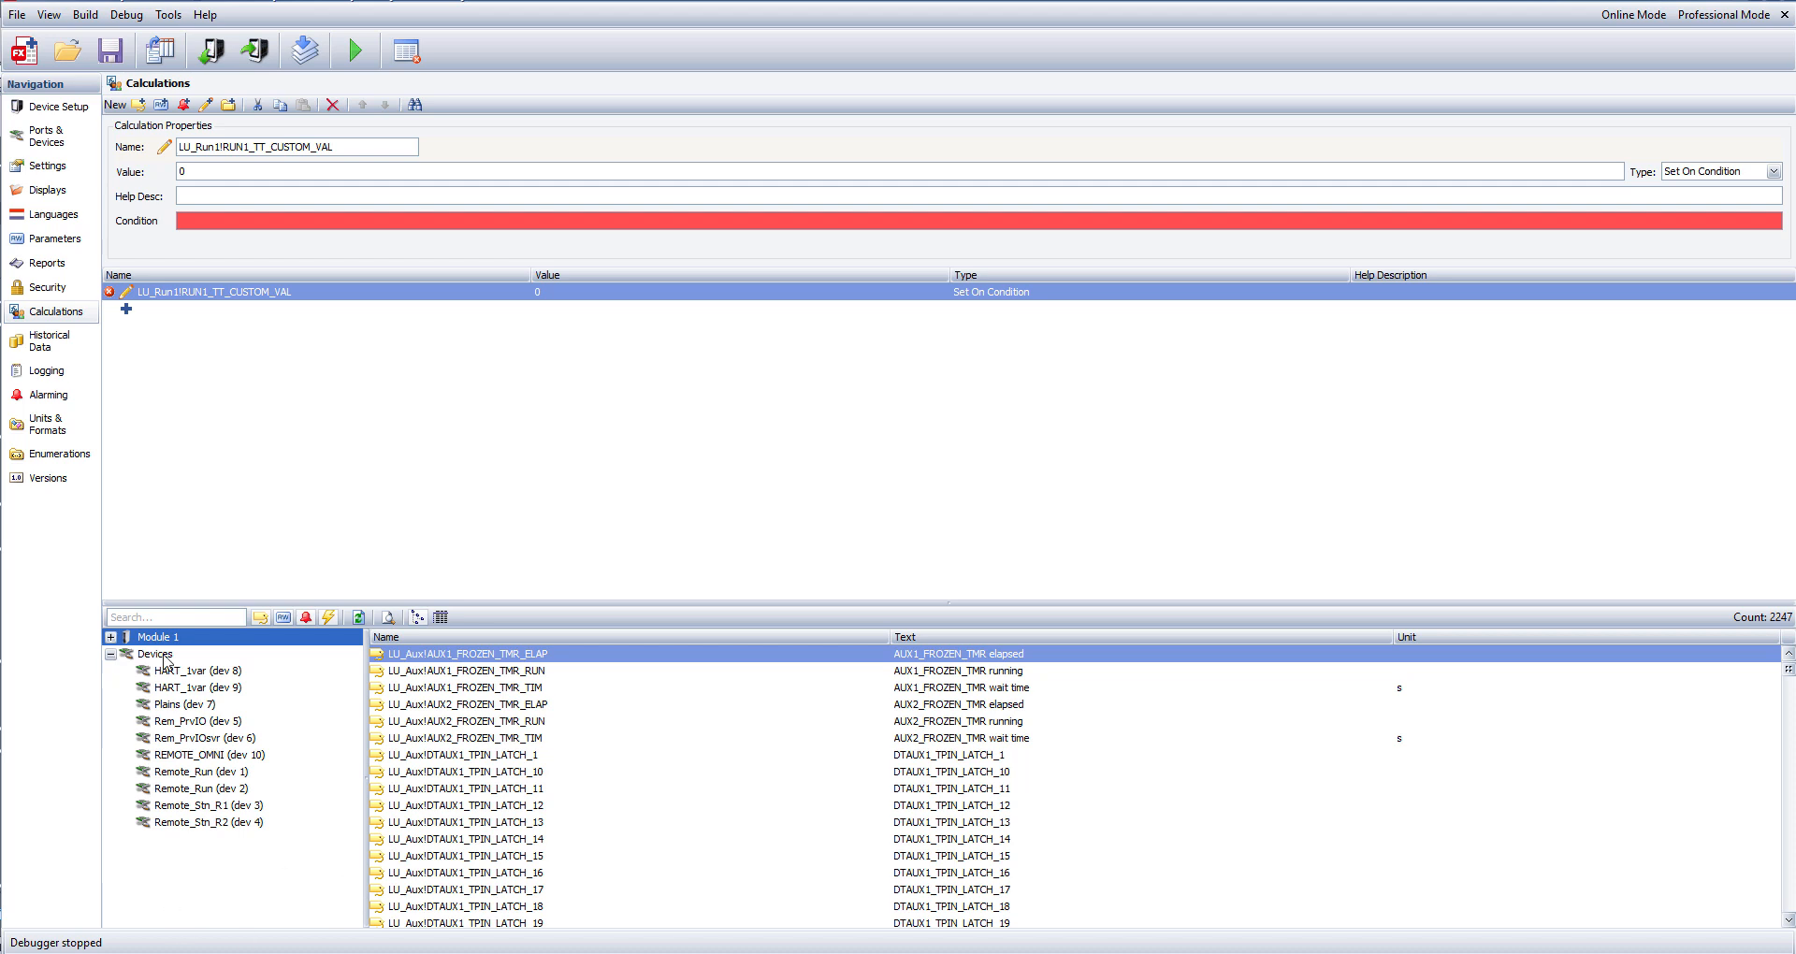
pyautogui.click(187, 773)
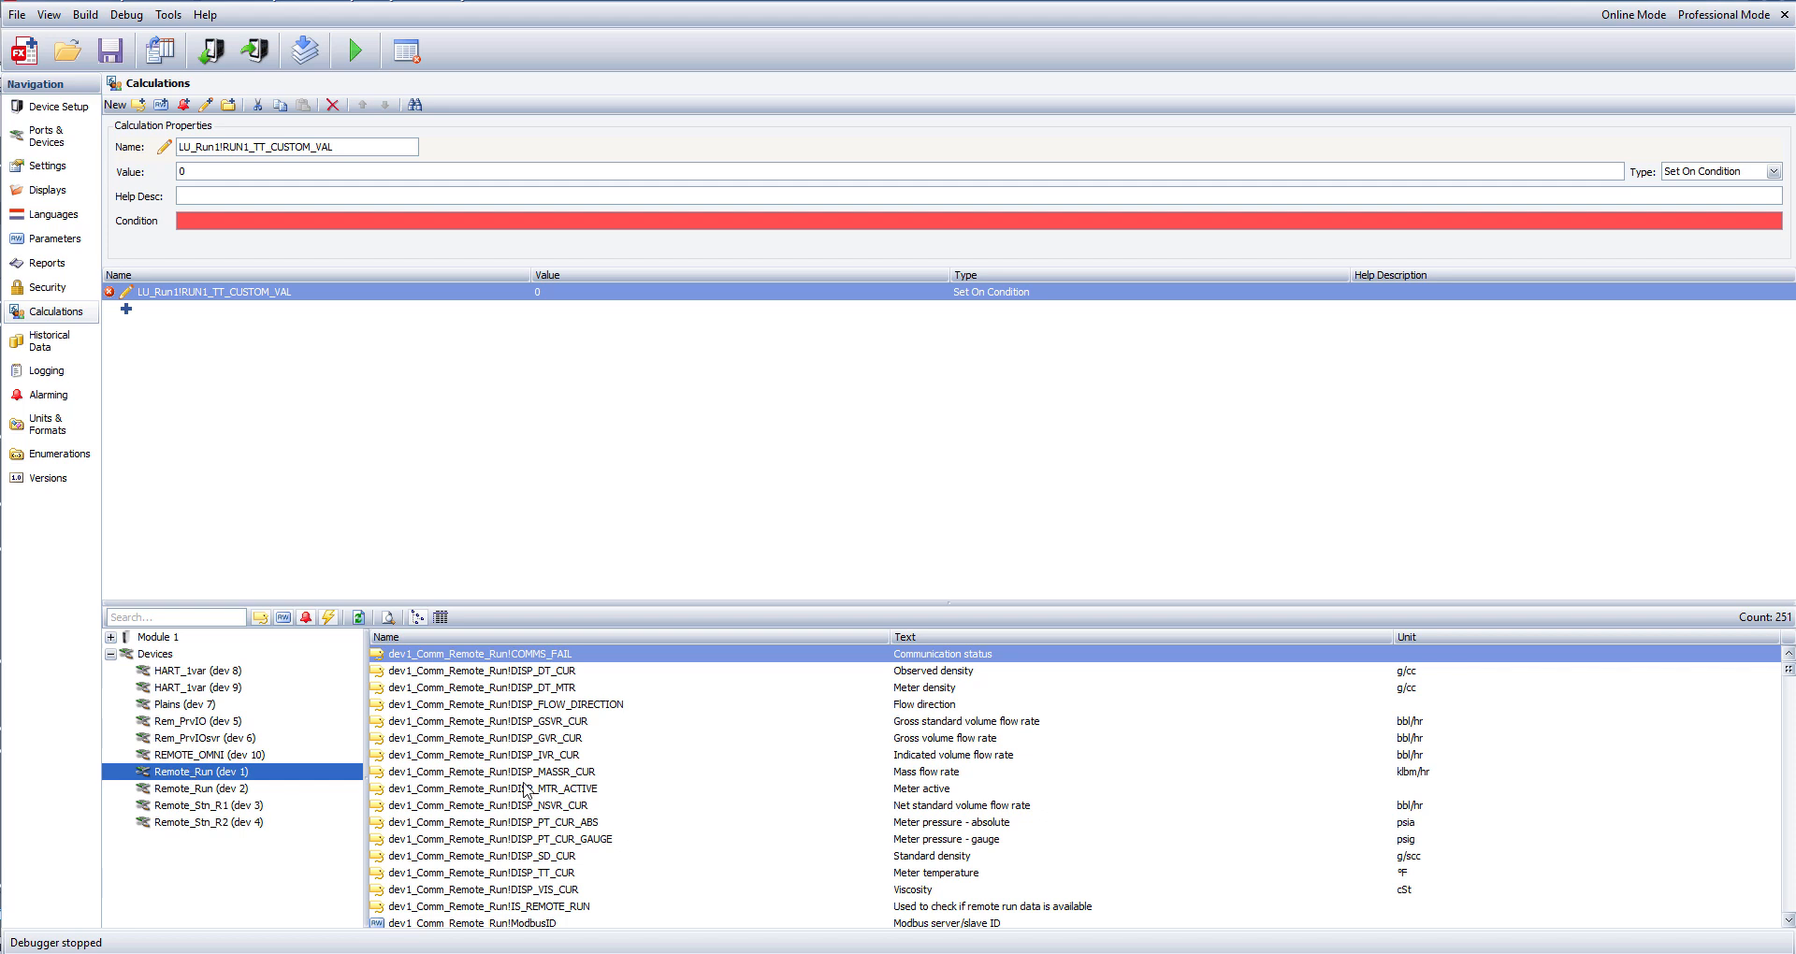
pyautogui.scroll(-2, 526, 792)
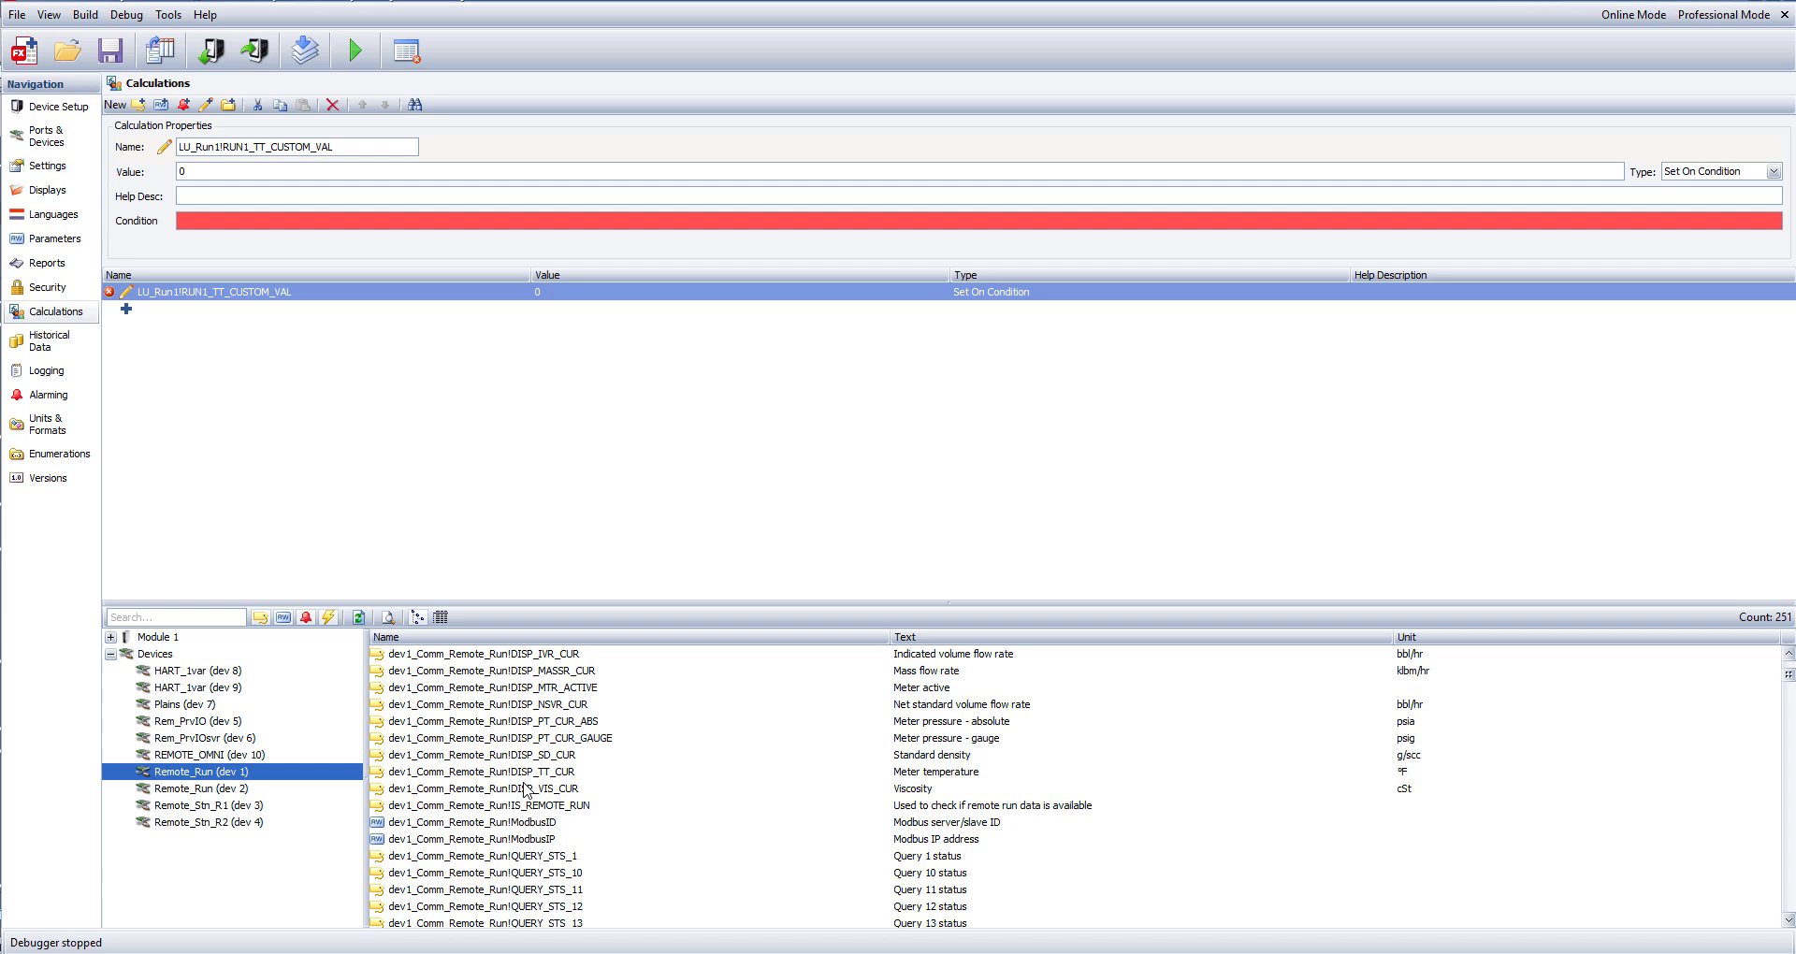
pyautogui.click(524, 772)
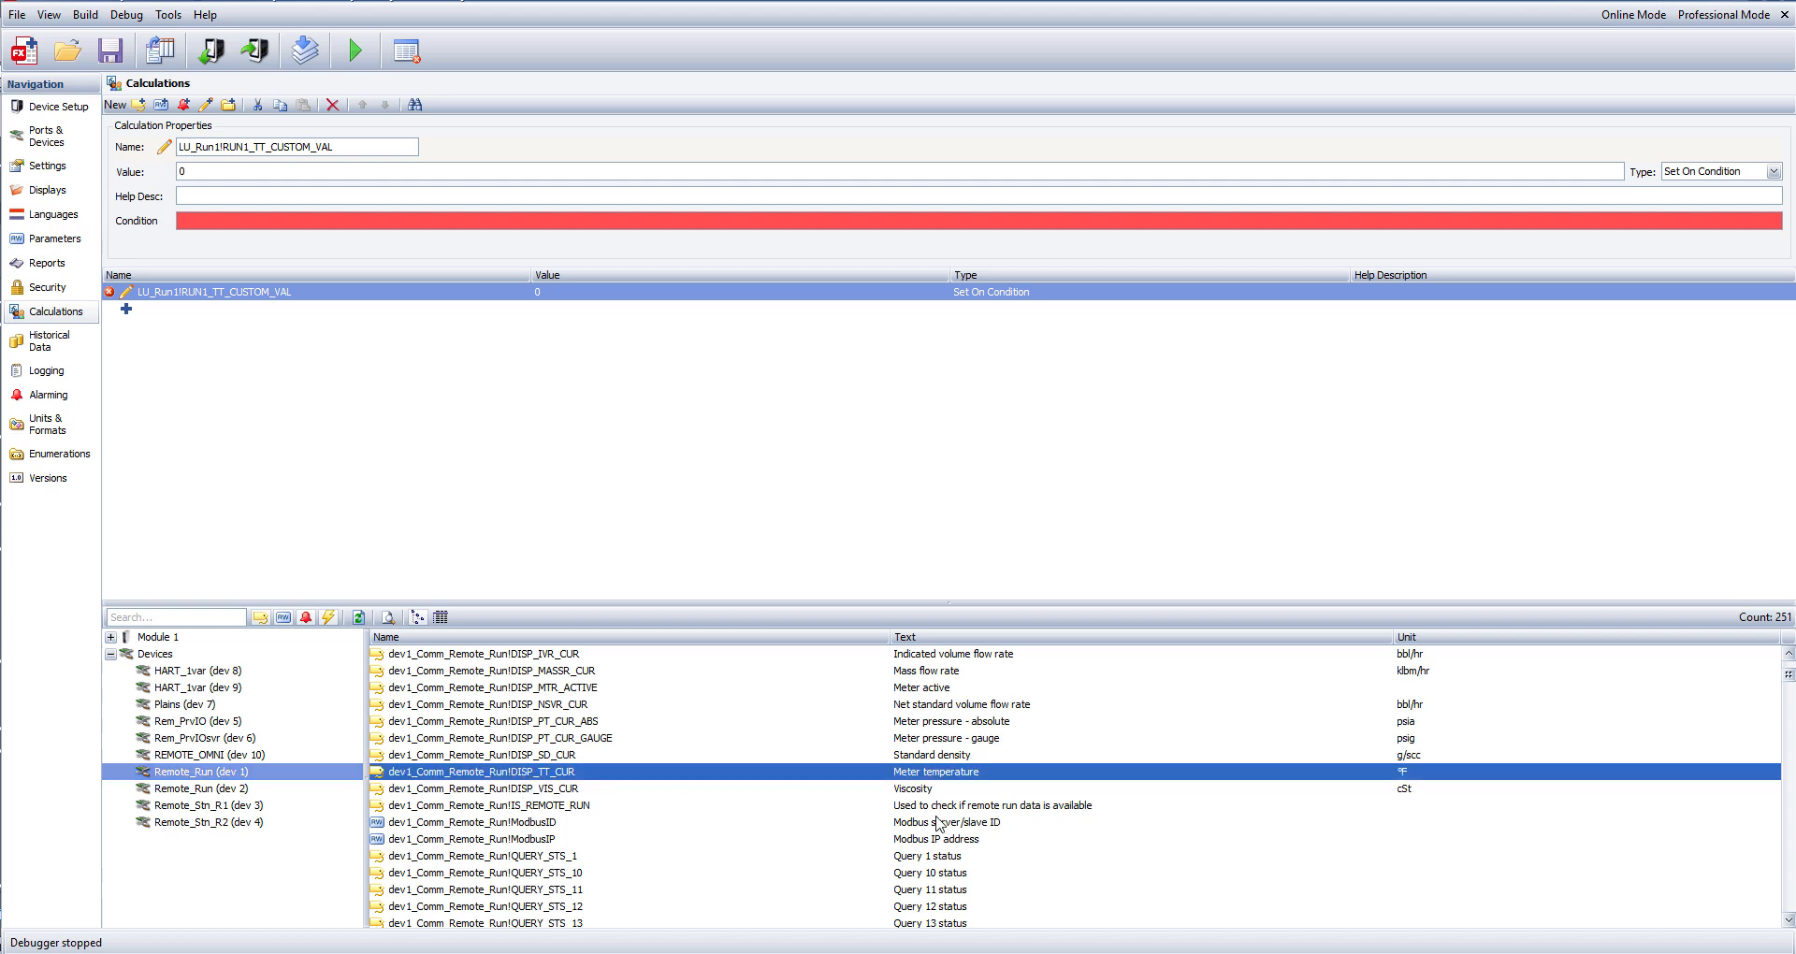
pyautogui.moveTo(387, 775); pyautogui.dragTo(209, 178)
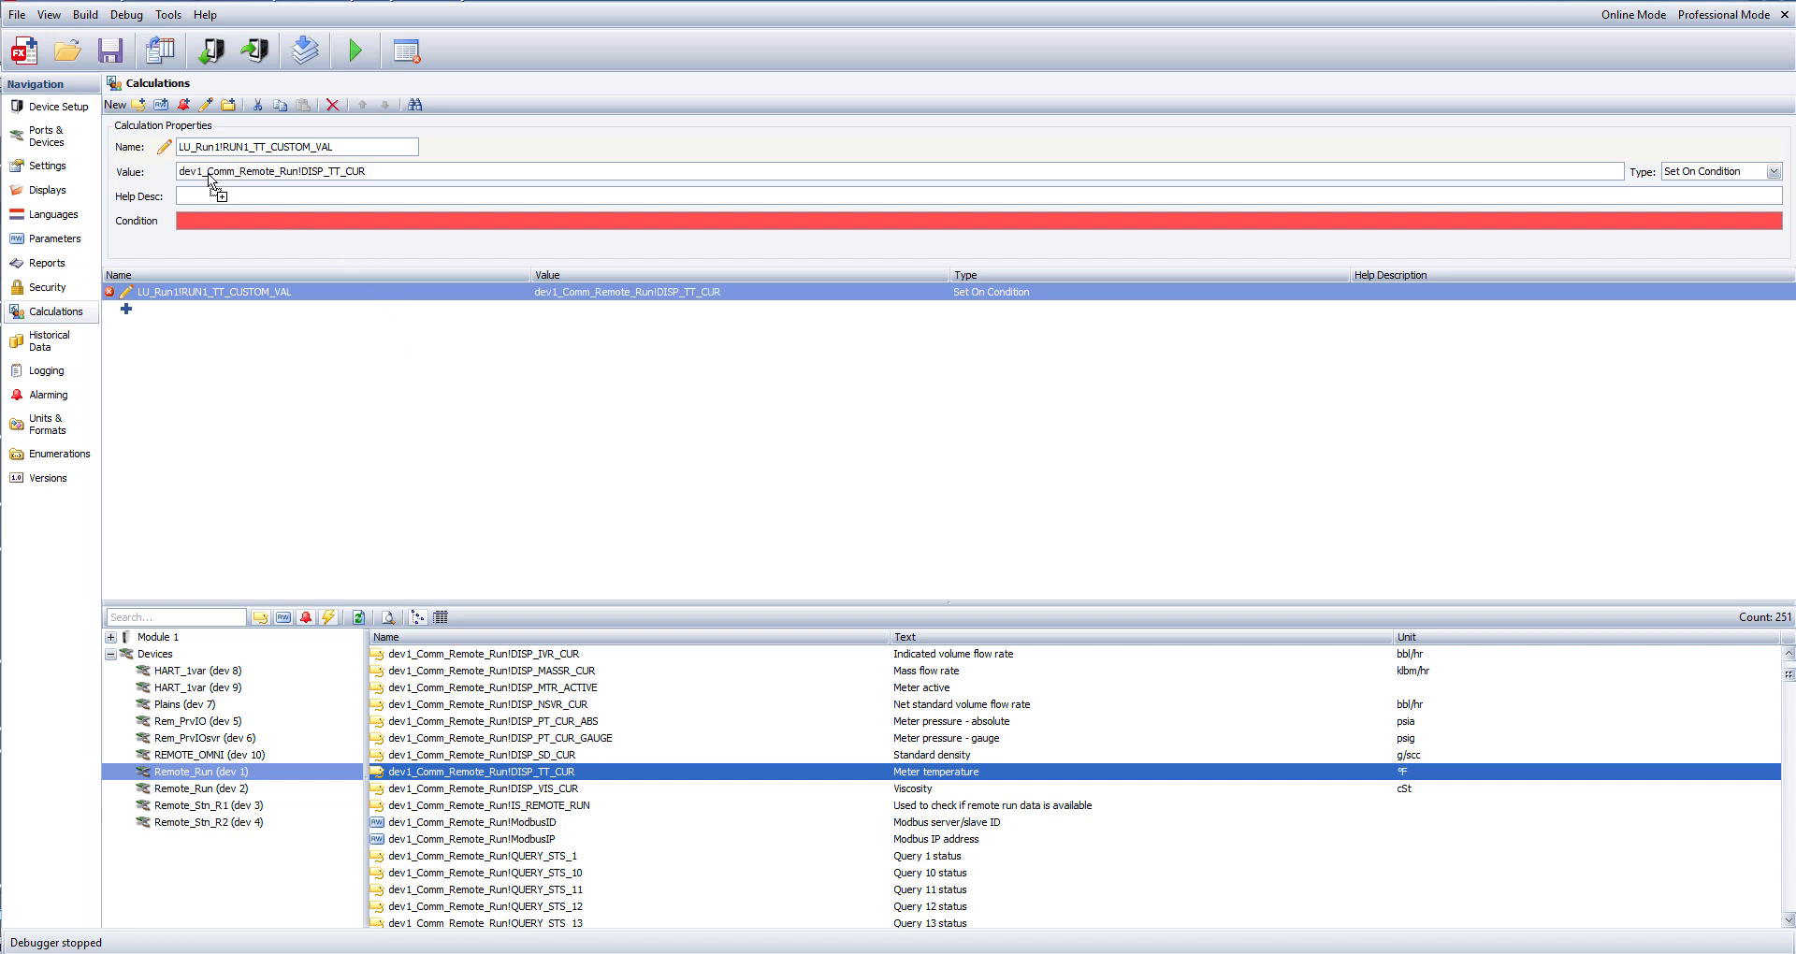
# Enter the help description "Write Meter temp from Remote FC to Run 1 Meter Temp" and set the condition to 1.
pyautogui.click(206, 192)
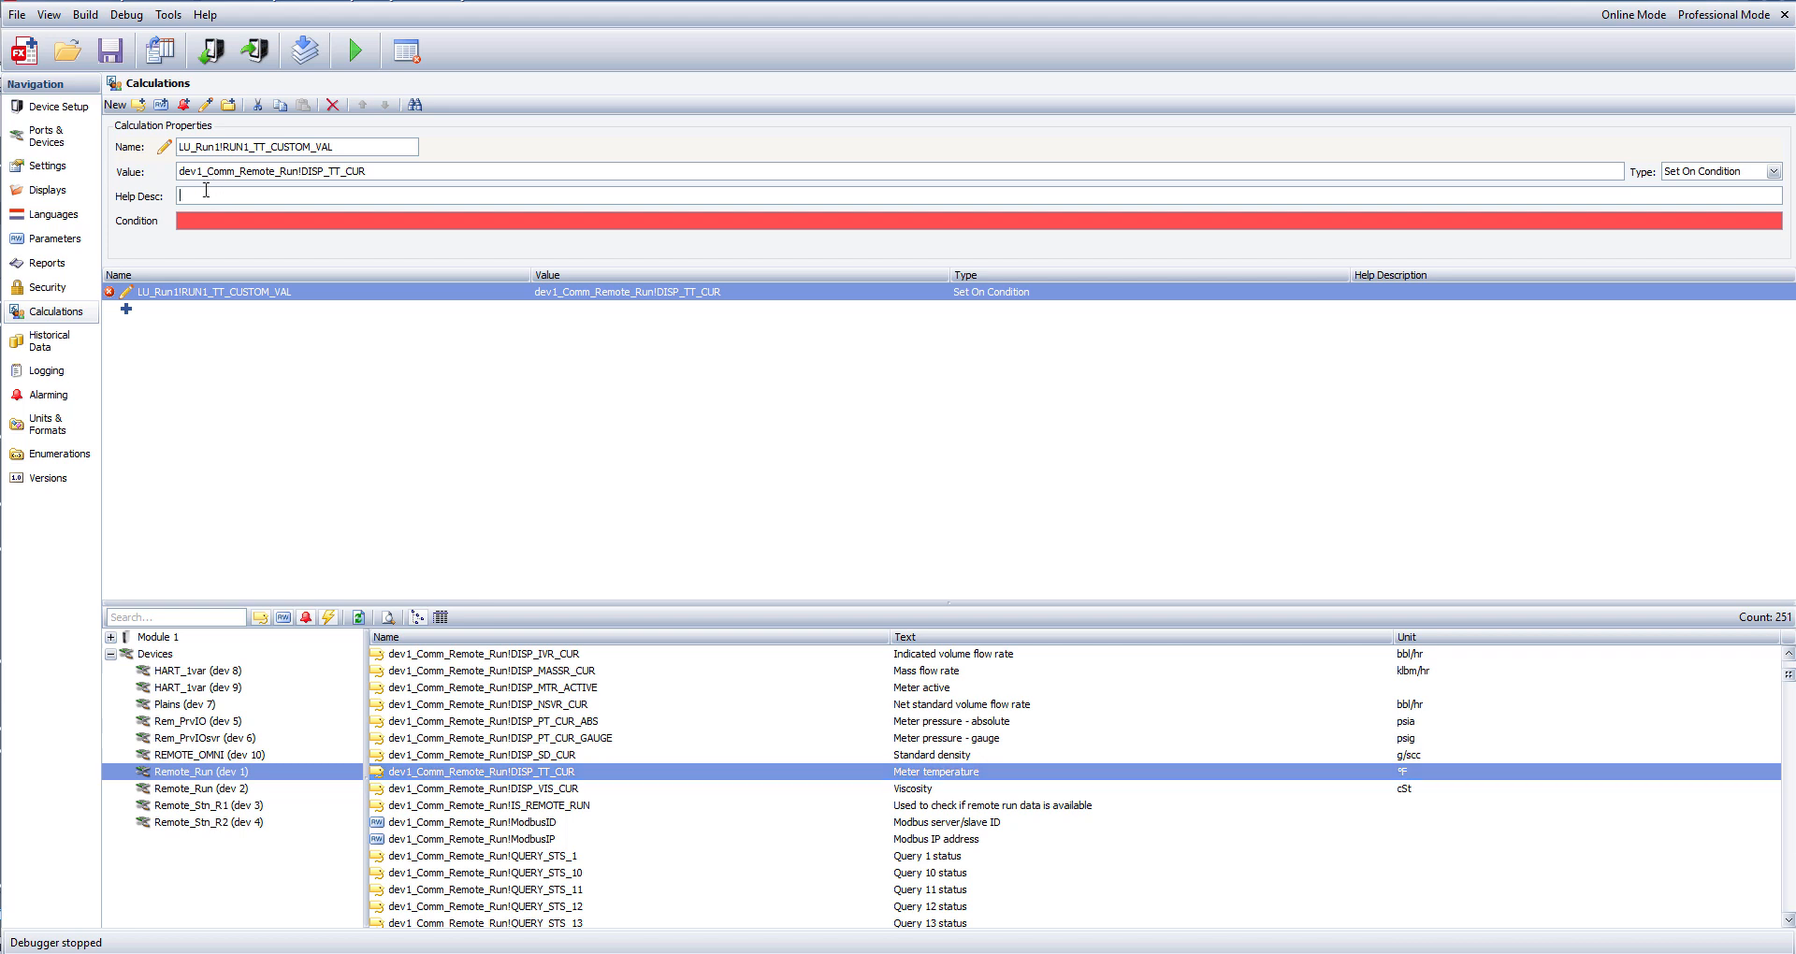
pyautogui.write('Write Meter temp from Remote FC')
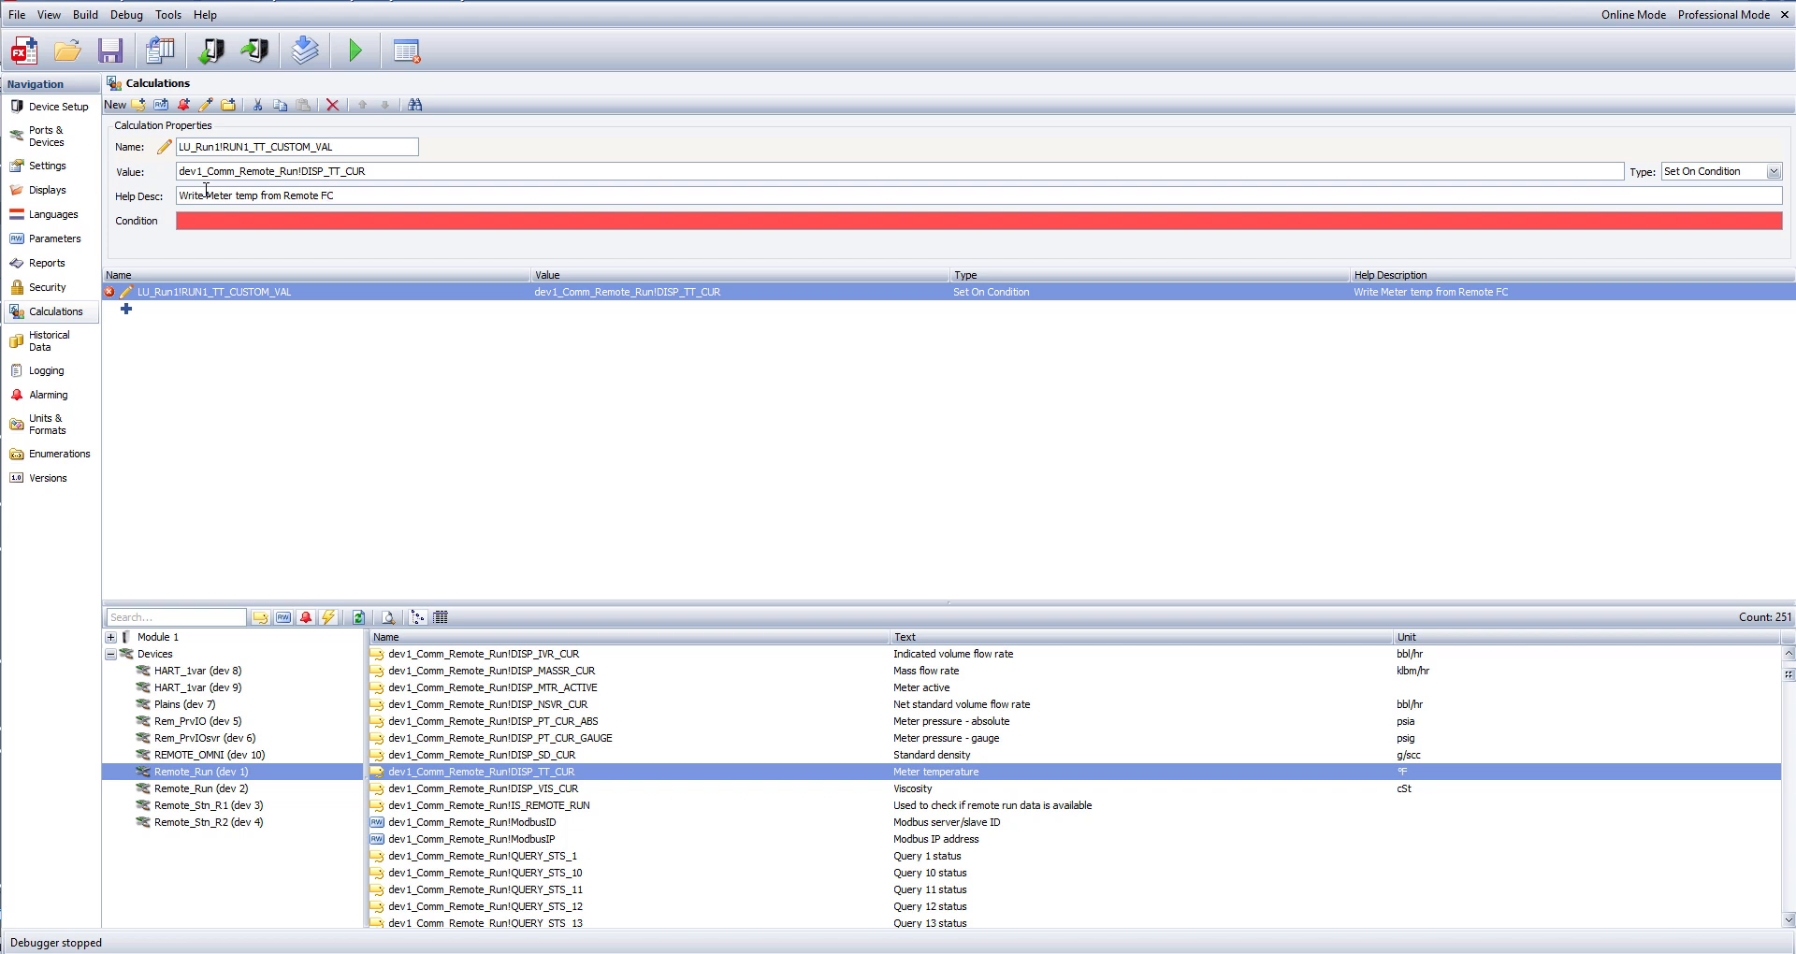
pyautogui.write(' to Run 1 Meter Temp')
pyautogui.click(238, 223)
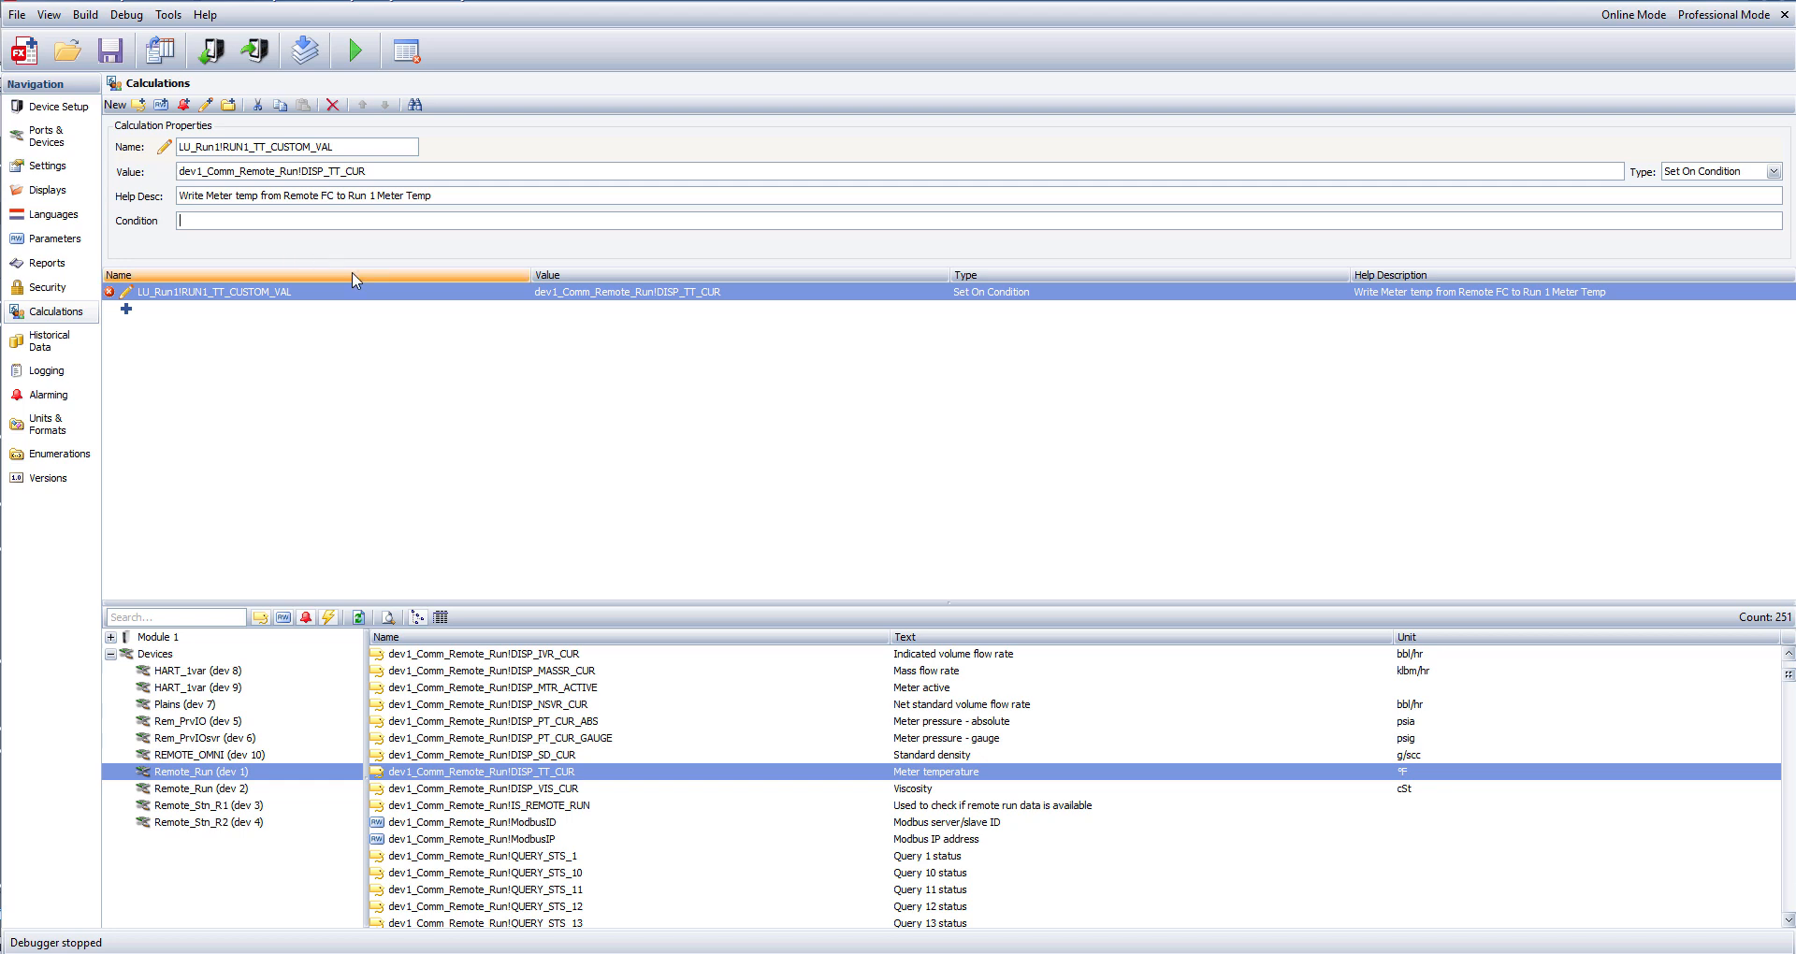
pyautogui.click(355, 377)
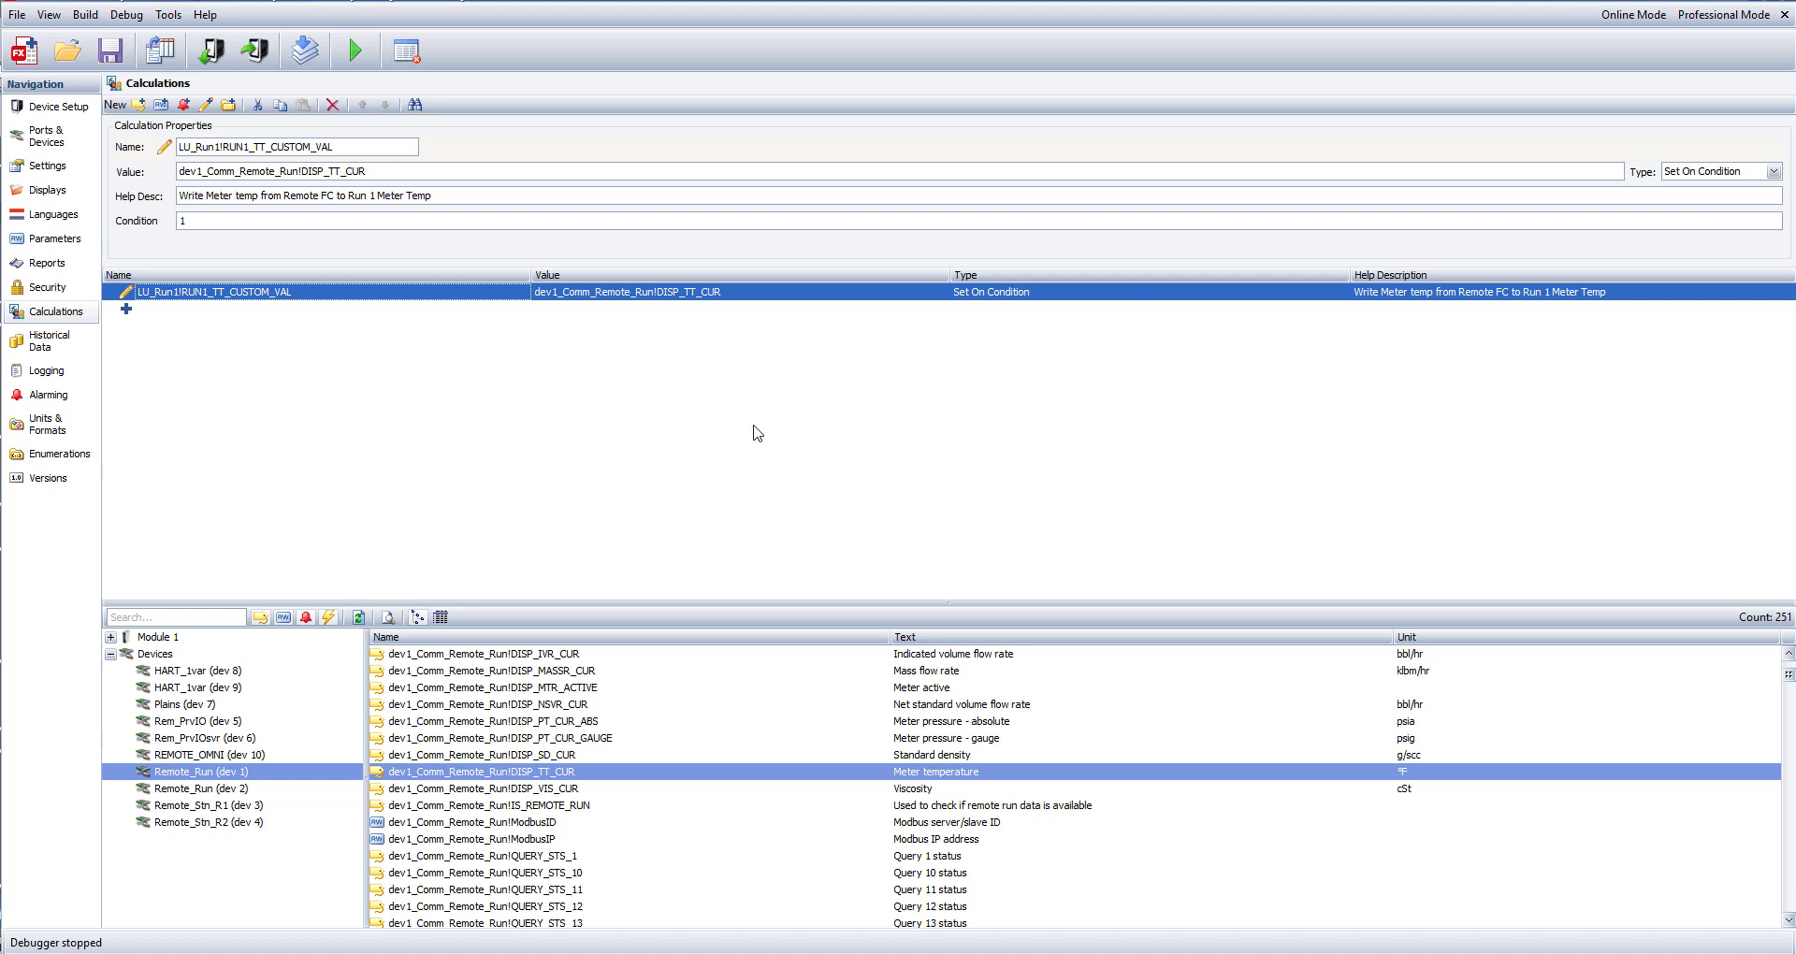
# Start offline debugging and set the R1 Meter temperature A input type to Custom in Run 1's temperature configuration.
pyautogui.click(352, 56)
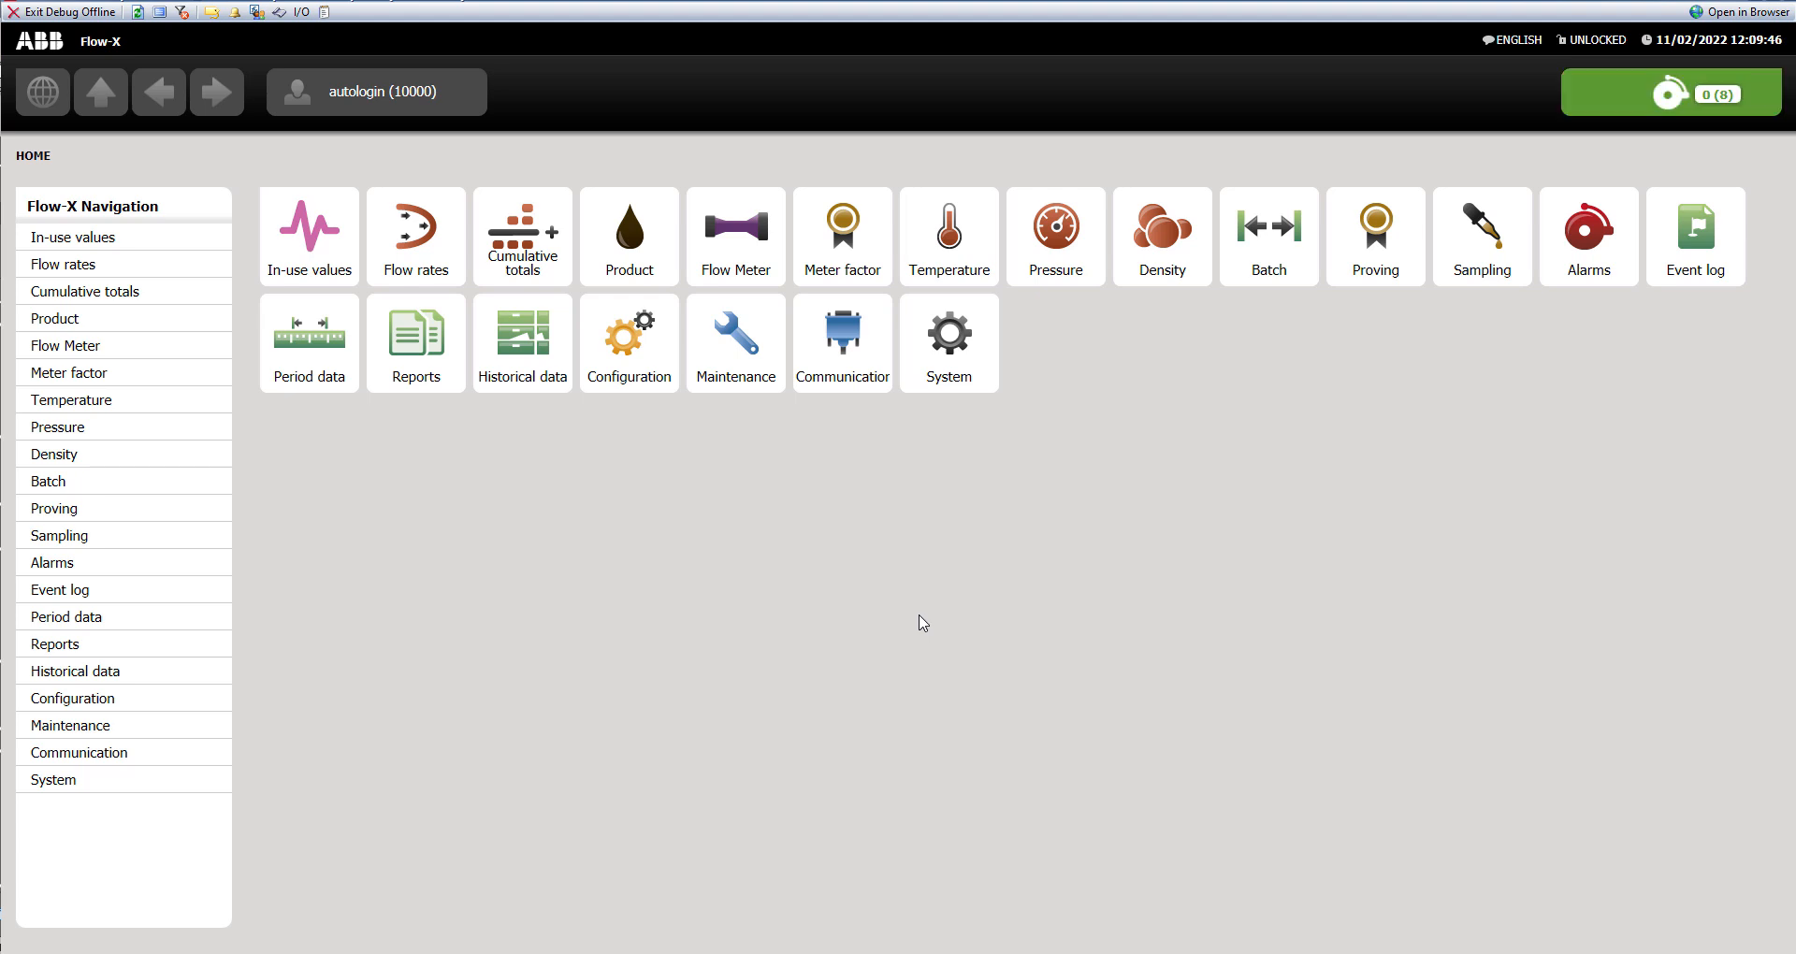
pyautogui.click(643, 372)
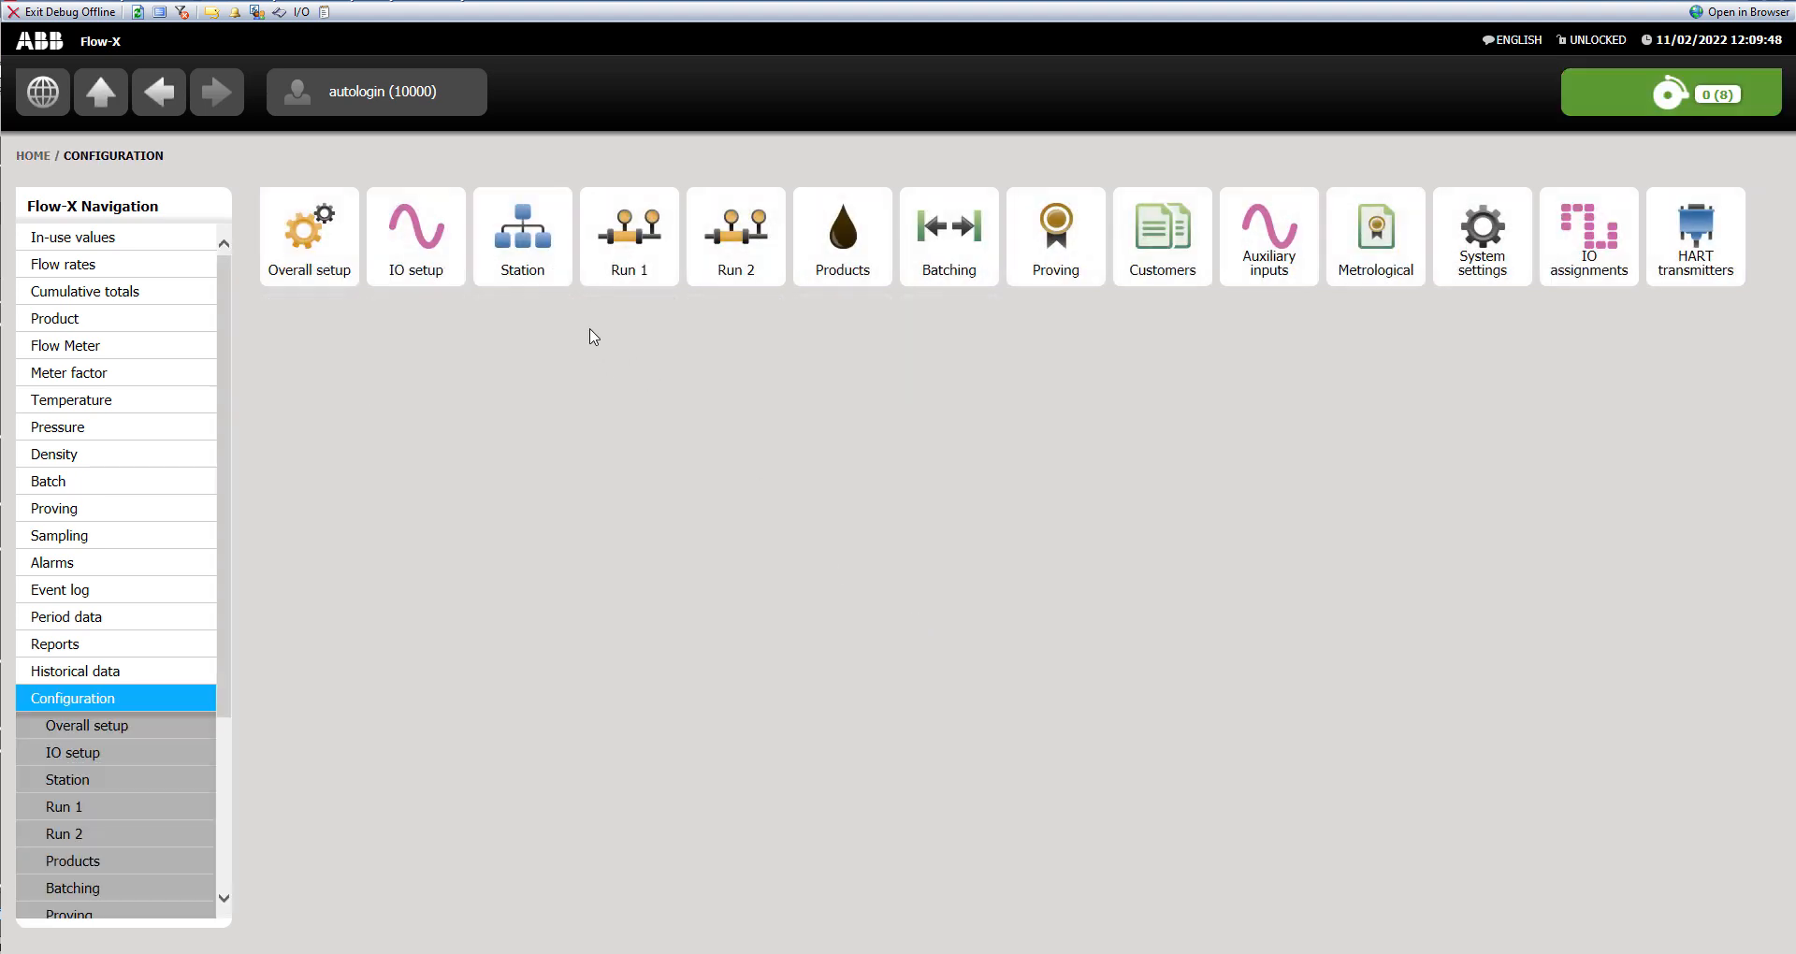
pyautogui.click(632, 241)
pyautogui.click(650, 271)
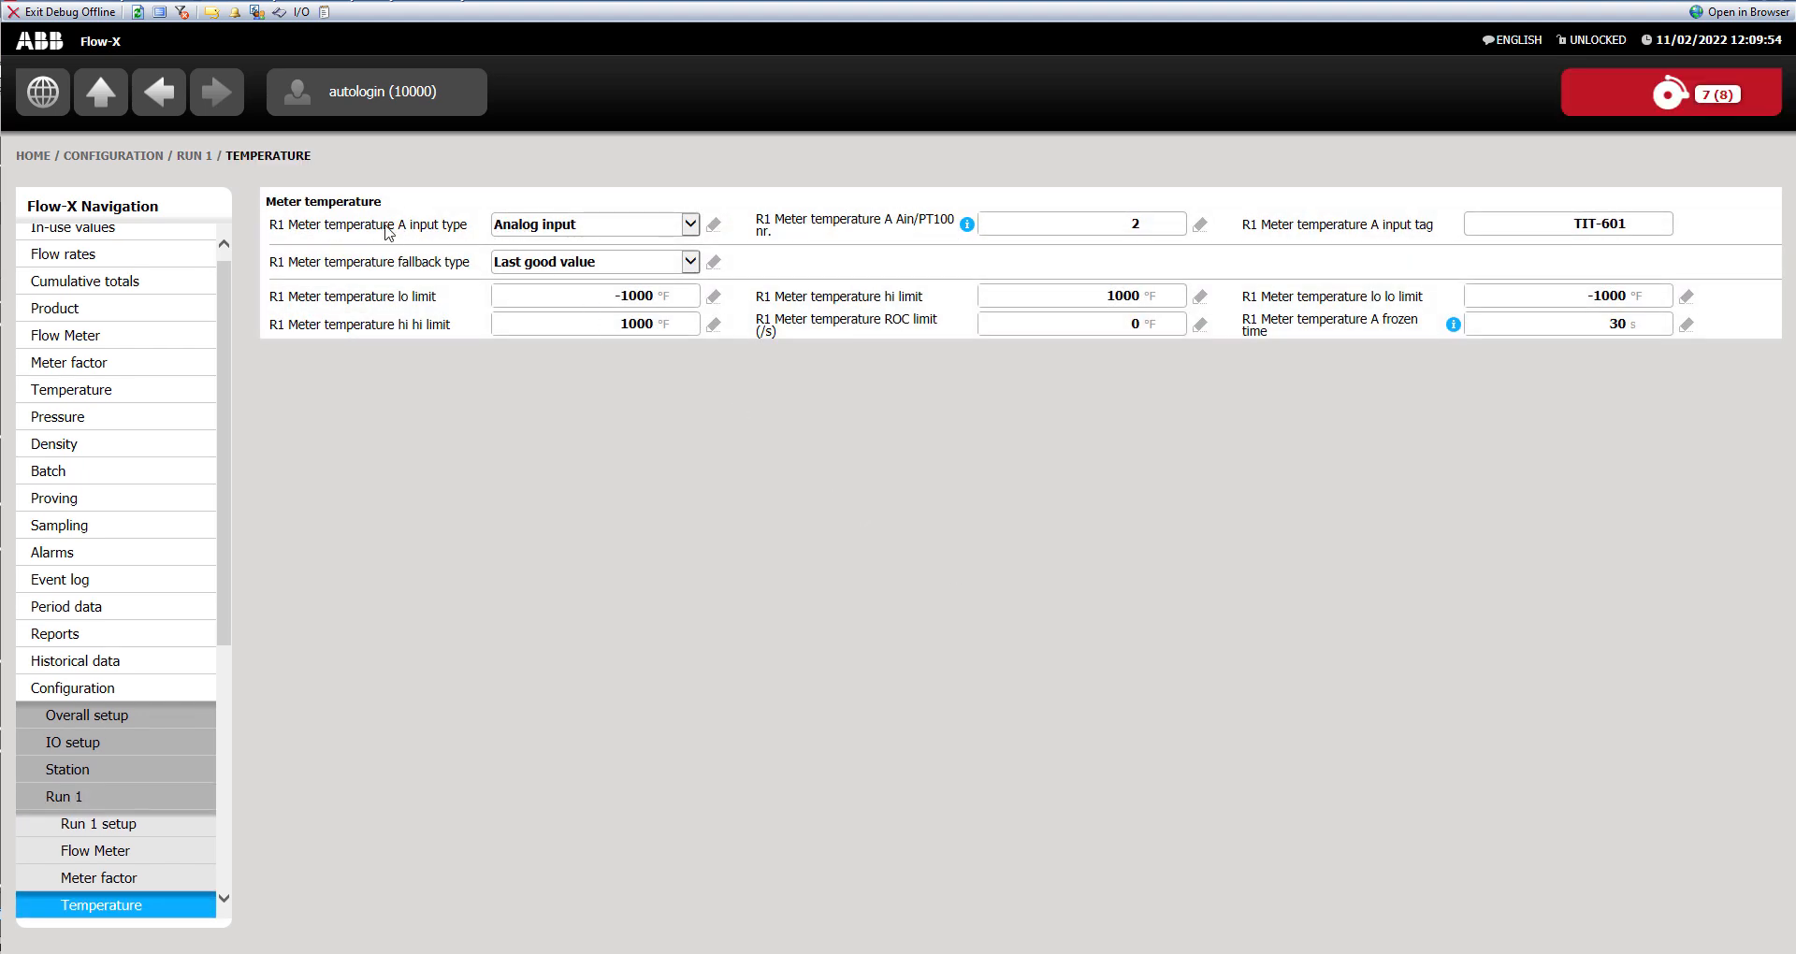
pyautogui.click(590, 227)
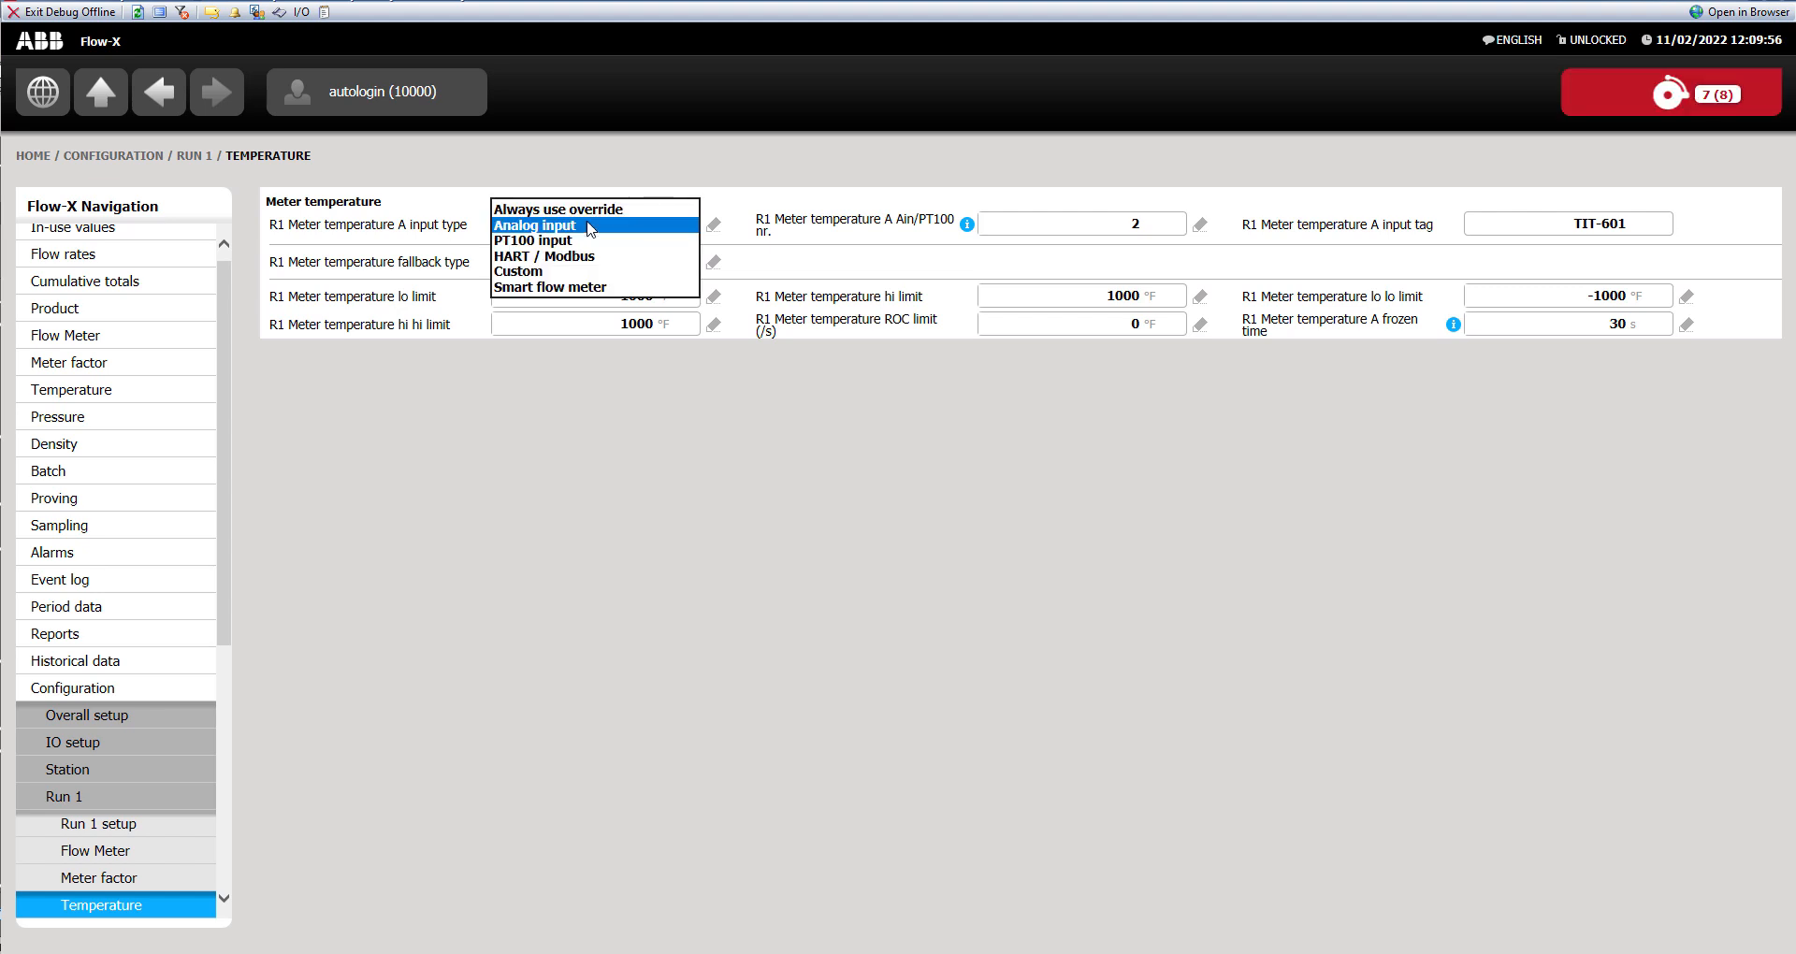
pyautogui.click(533, 272)
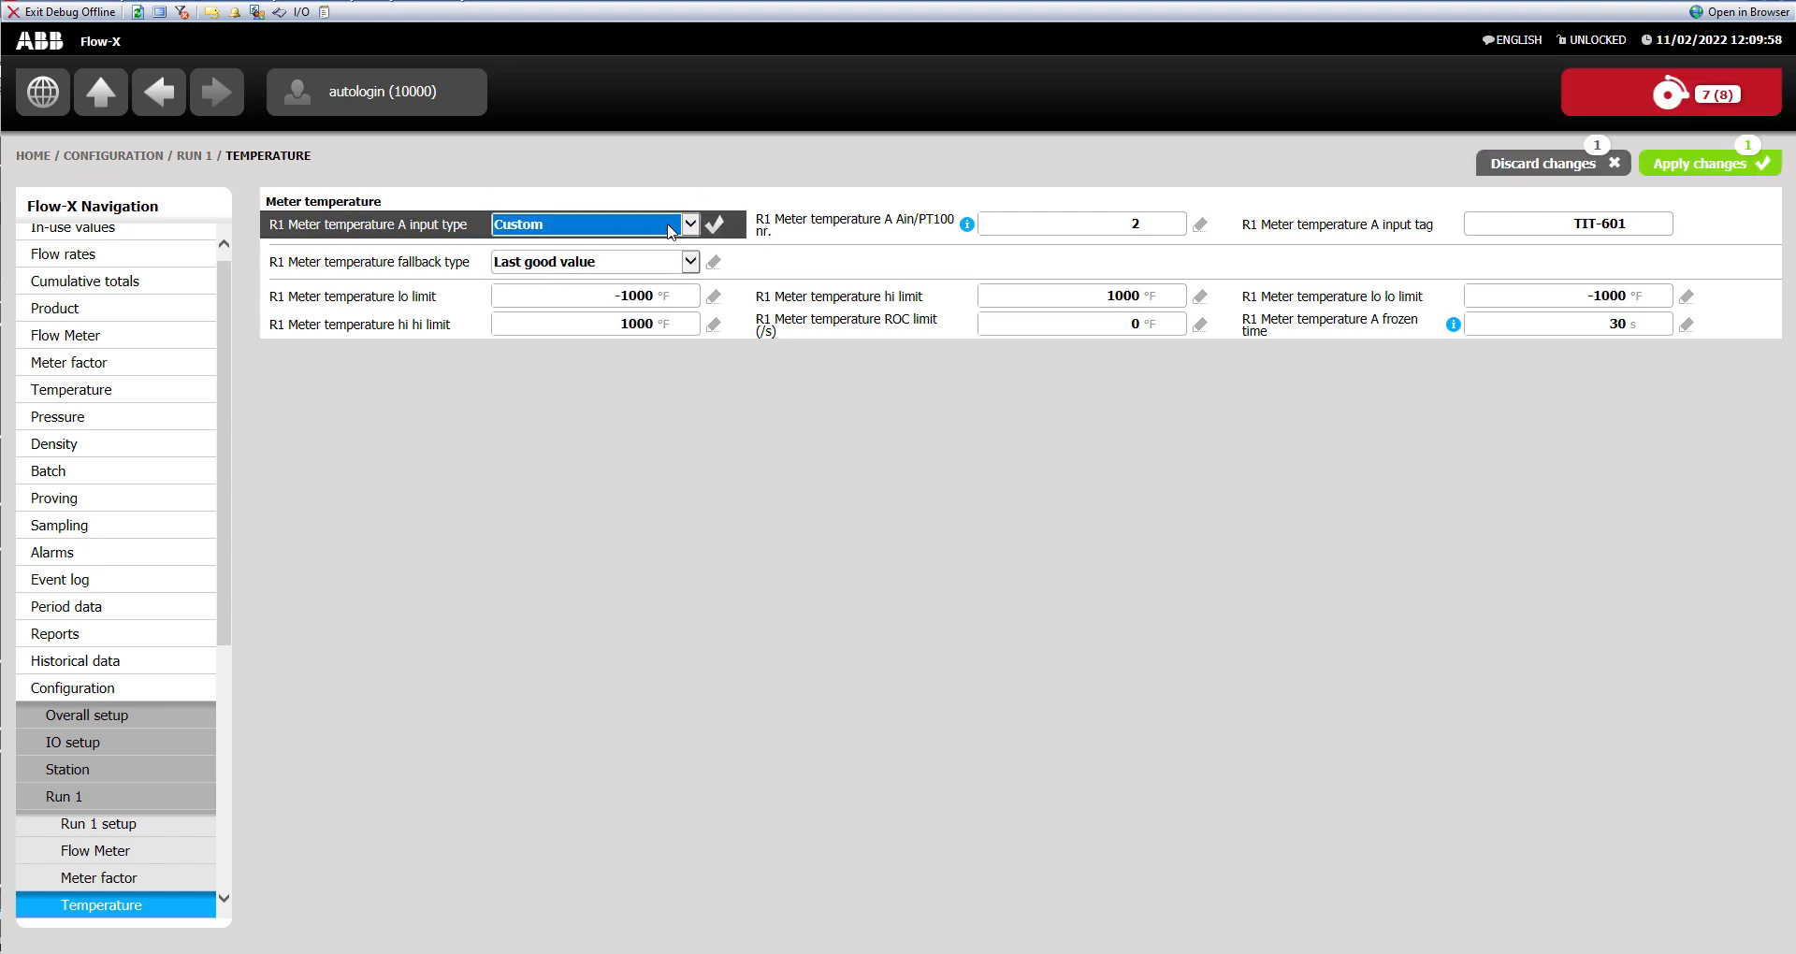